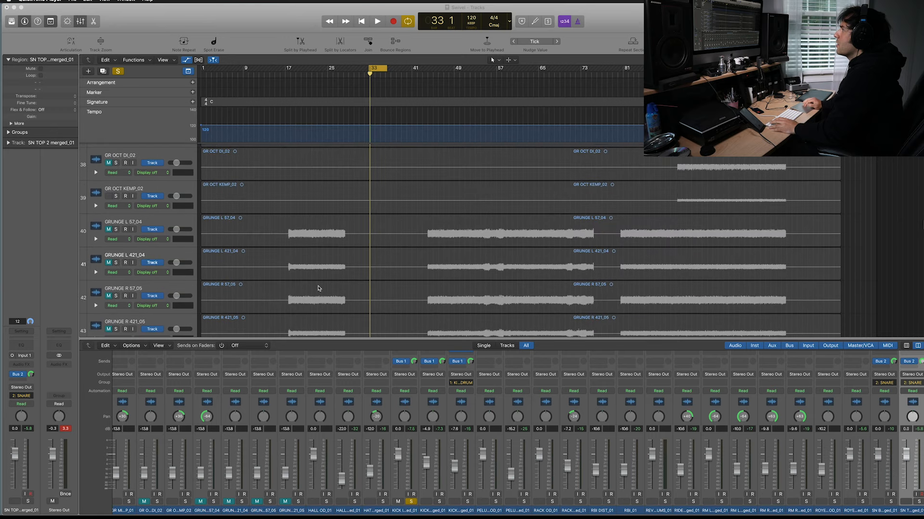
- Insert a mono smartEQ2 plug-in on the KICK IN merged_01 track and move its window clear of the channel strip
scroll(317, 288, up, 2)
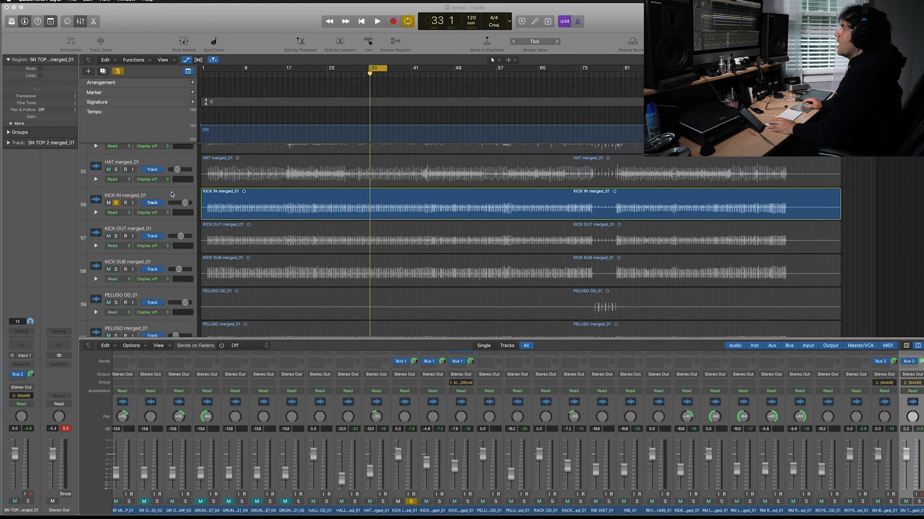
click(171, 193)
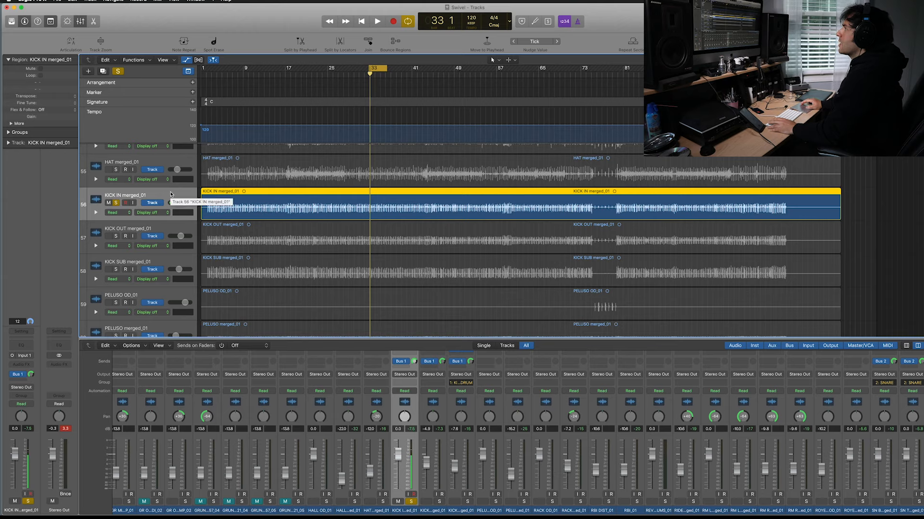
click(32, 365)
mouse_move(46, 379)
click(76, 379)
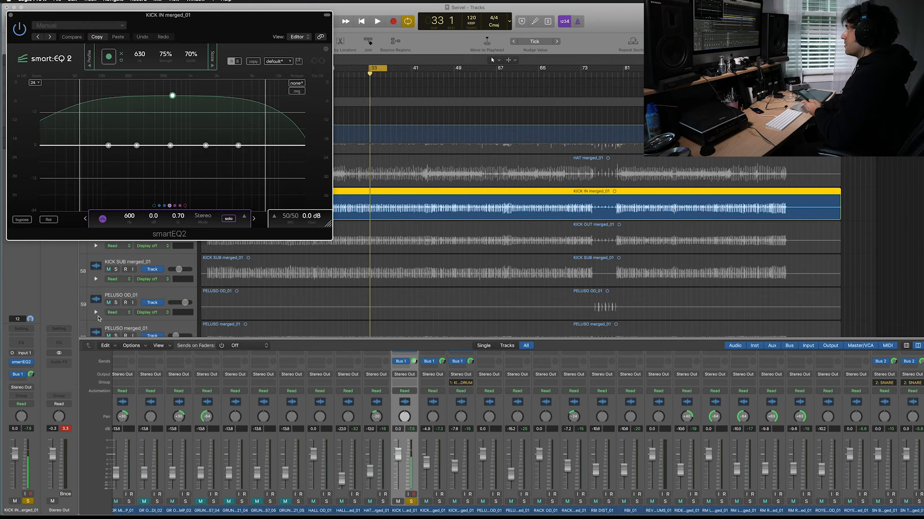
drag(237, 34, 482, 85)
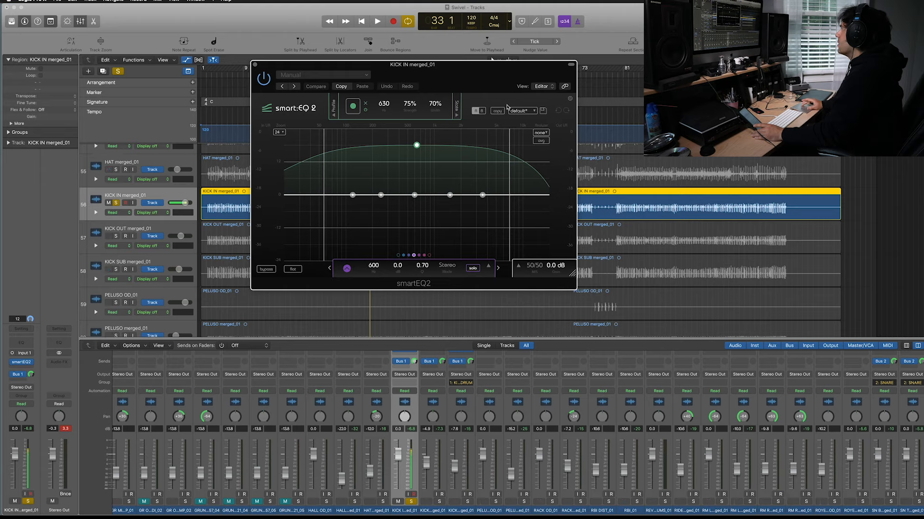
- Examine smart:EQ 2's state slots and listen to the soloed kick track
click(456, 116)
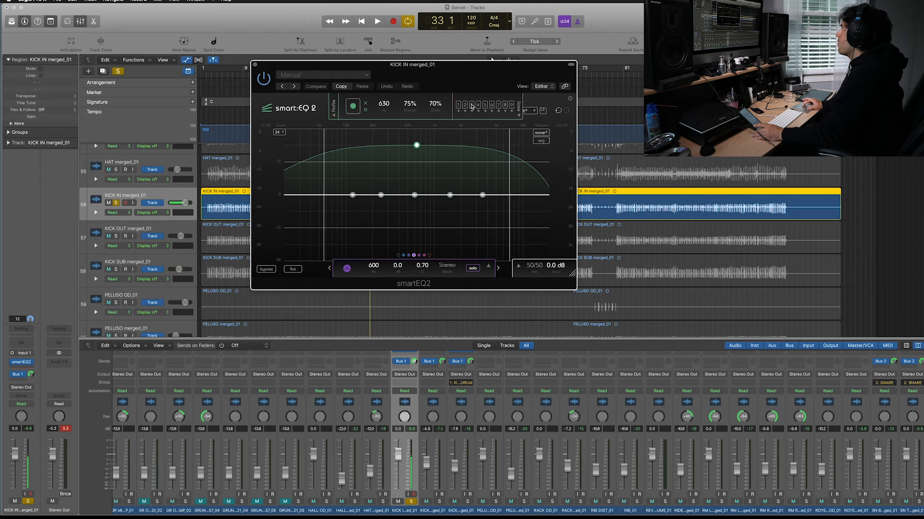
click(517, 111)
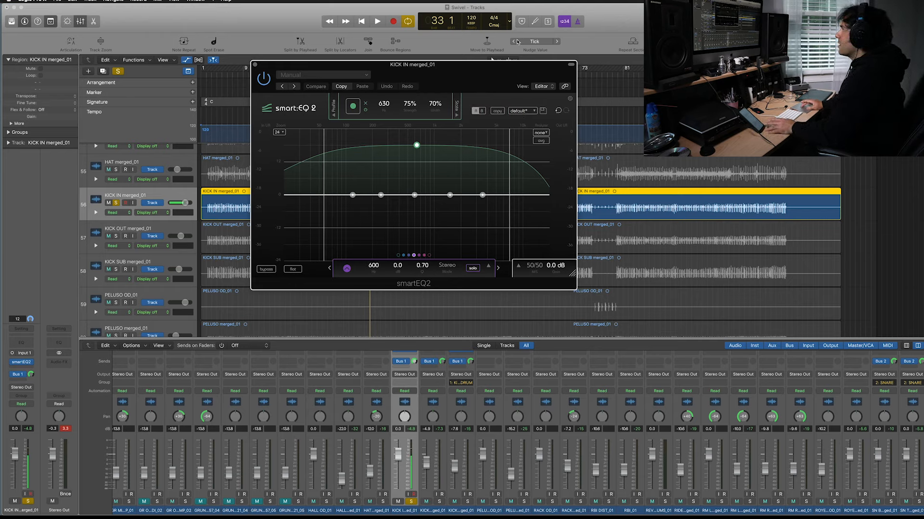
drag(510, 70, 537, 61)
key(space)
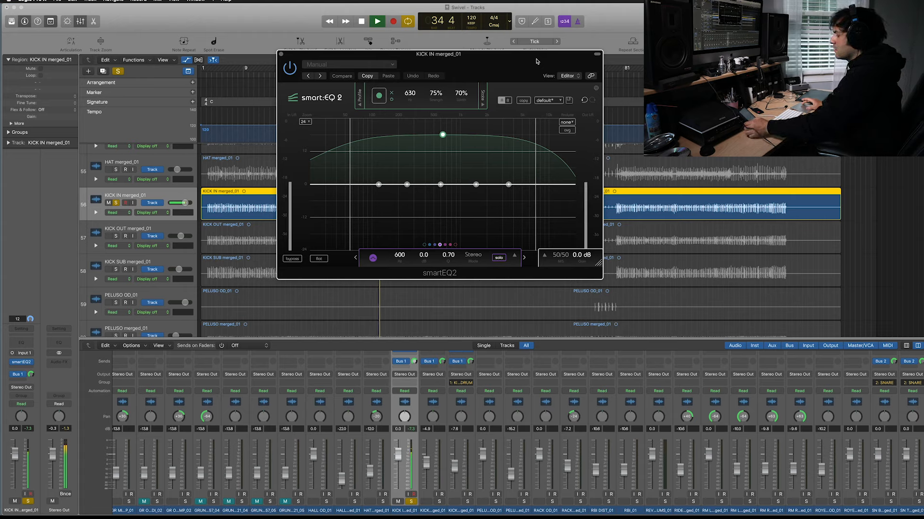
key(space)
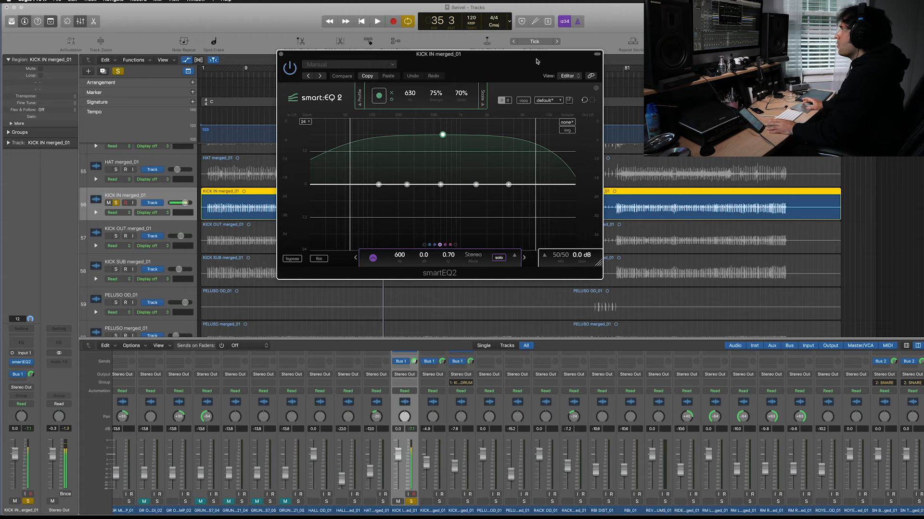
- Run smart:EQ 2's learning on the kick with the Standard profile and reveal the profile selector
mouse_move(494, 69)
mouse_down()
mouse_move(491, 89)
mouse_move(497, 73)
mouse_up()
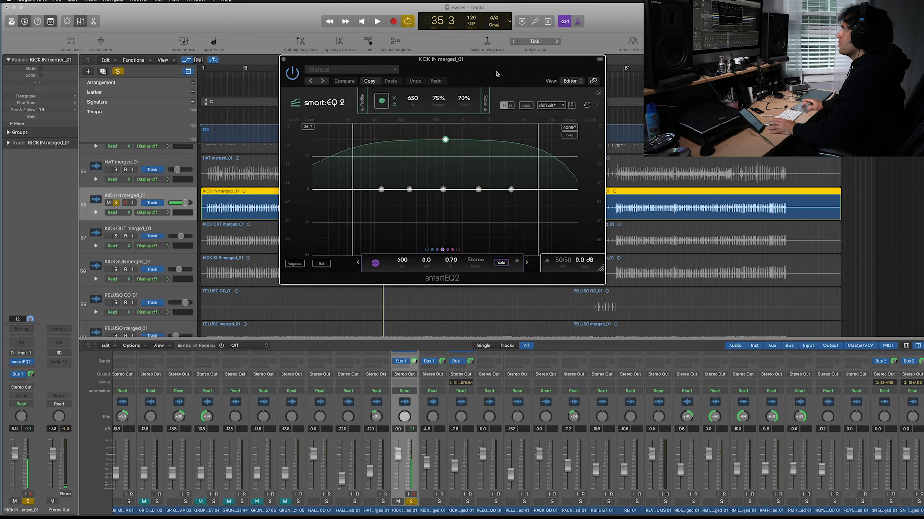
click(382, 100)
click(382, 101)
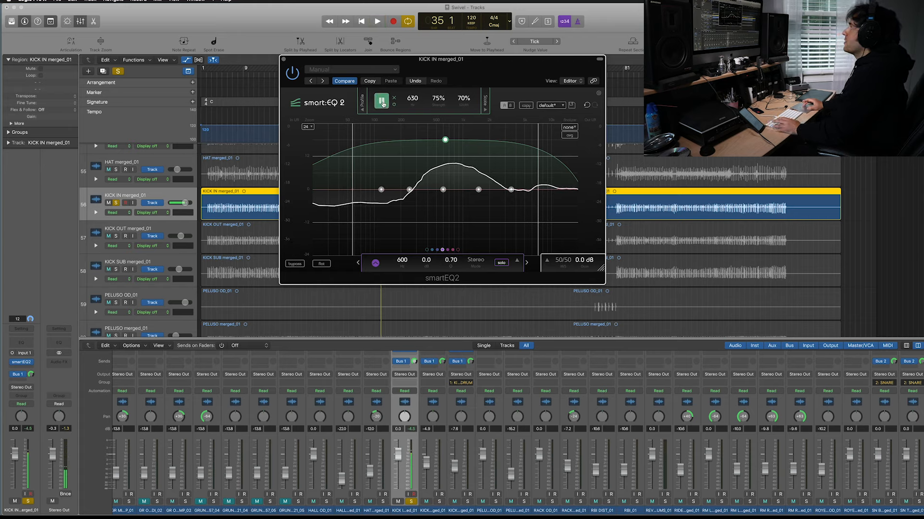
click(364, 111)
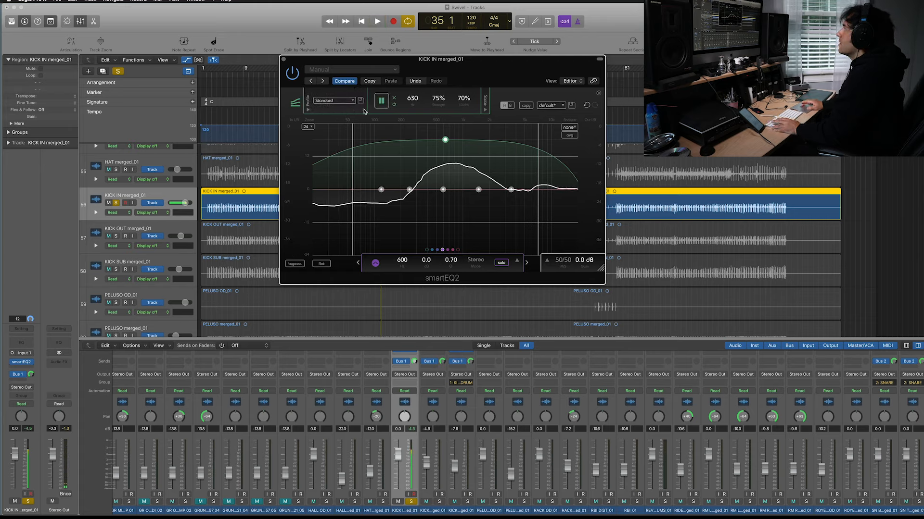
- Replace the KICK IN channel's smartEQ2 with a fresh mono instance and place its window over the arrangement
click(284, 59)
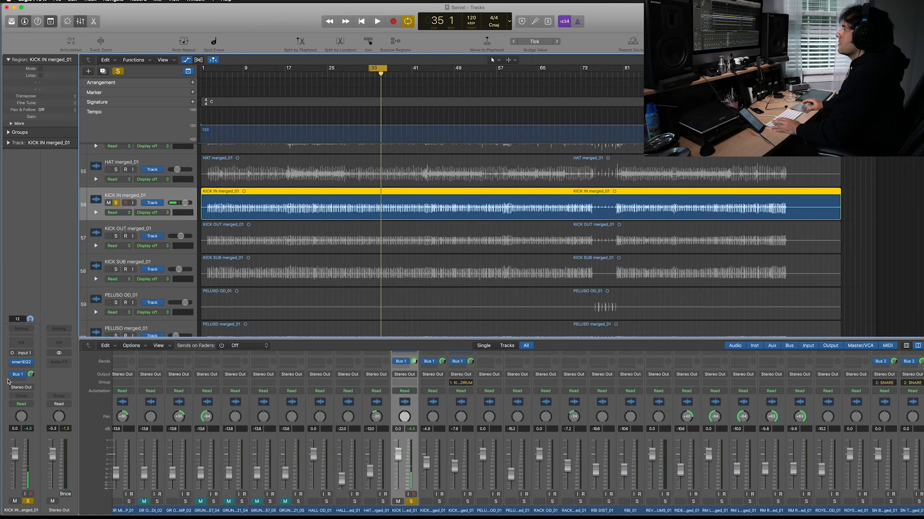
click(30, 363)
click(37, 374)
click(31, 363)
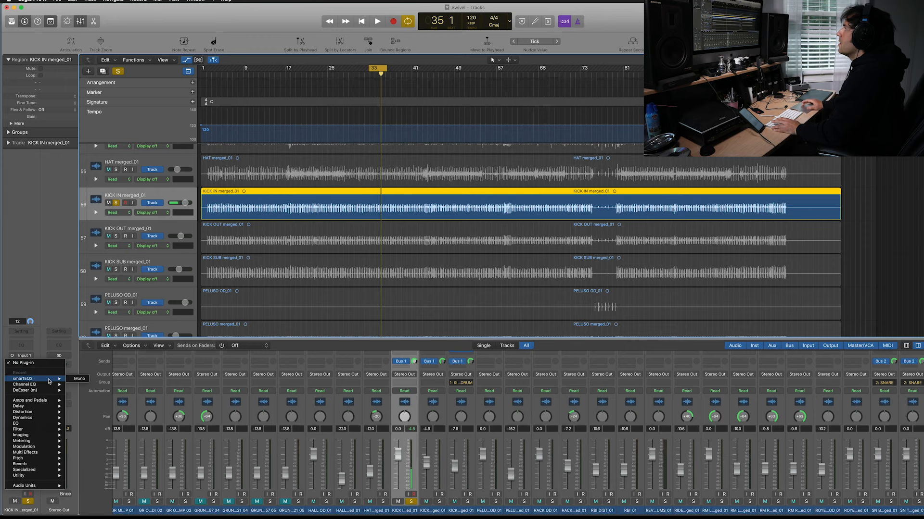
click(78, 379)
drag(244, 23, 484, 53)
- Choose the Kickdrum factory profile and run smart:EQ 2's learning while the kick plays
click(325, 95)
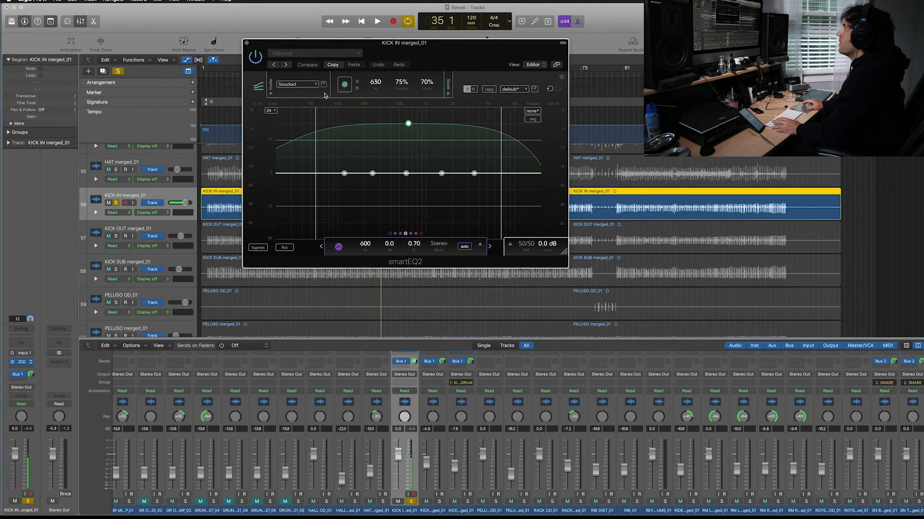
click(305, 87)
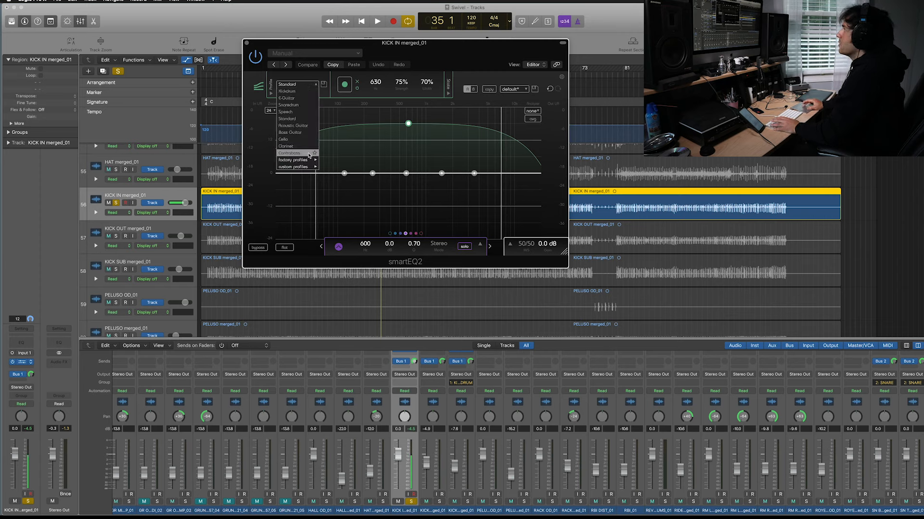
mouse_move(310, 159)
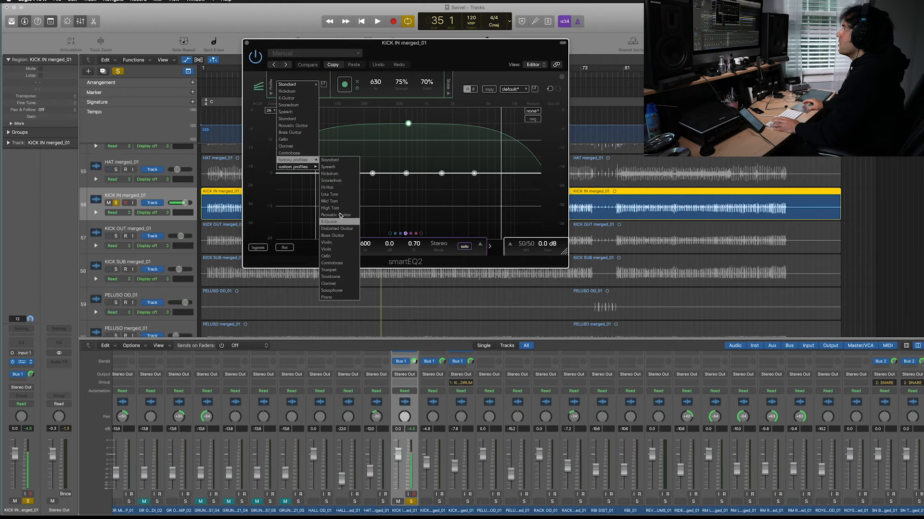
click(340, 173)
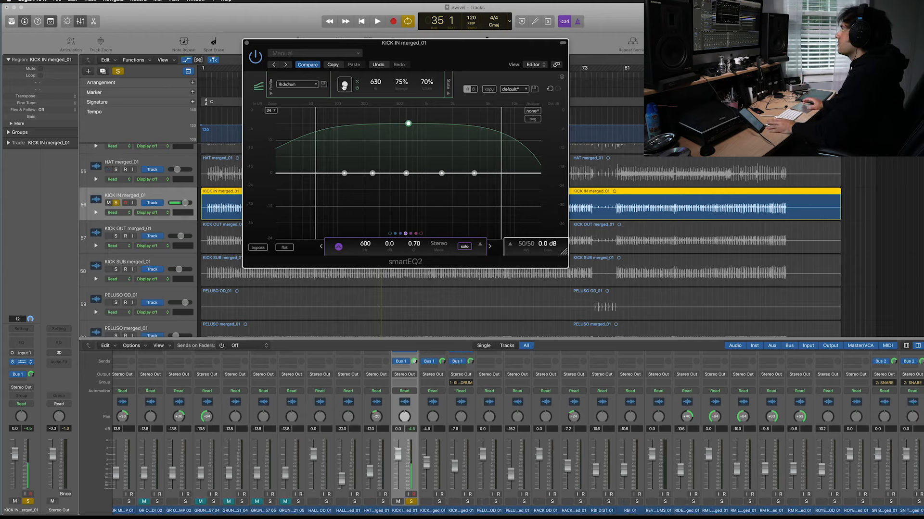
key(space)
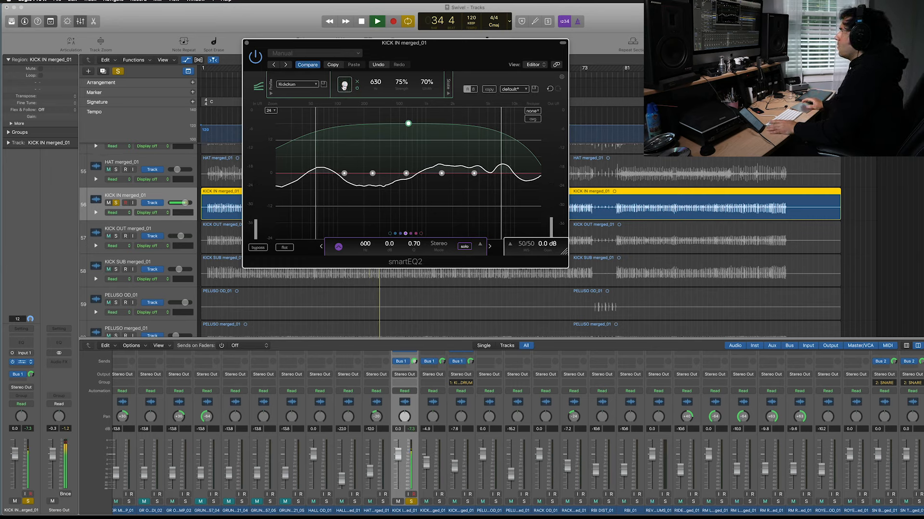
key(space)
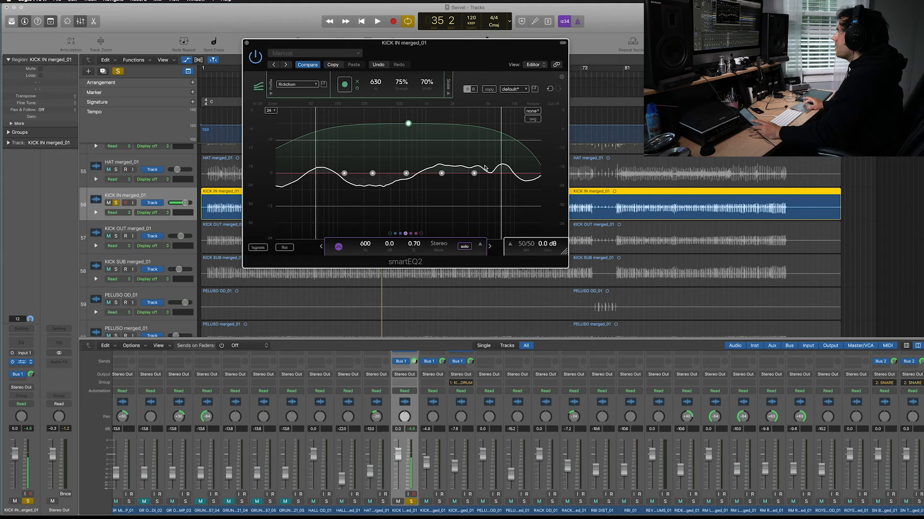
- Examine the five EQ bands one by one, at 120, 250, 600, 1500 and 3500 Hz
click(345, 173)
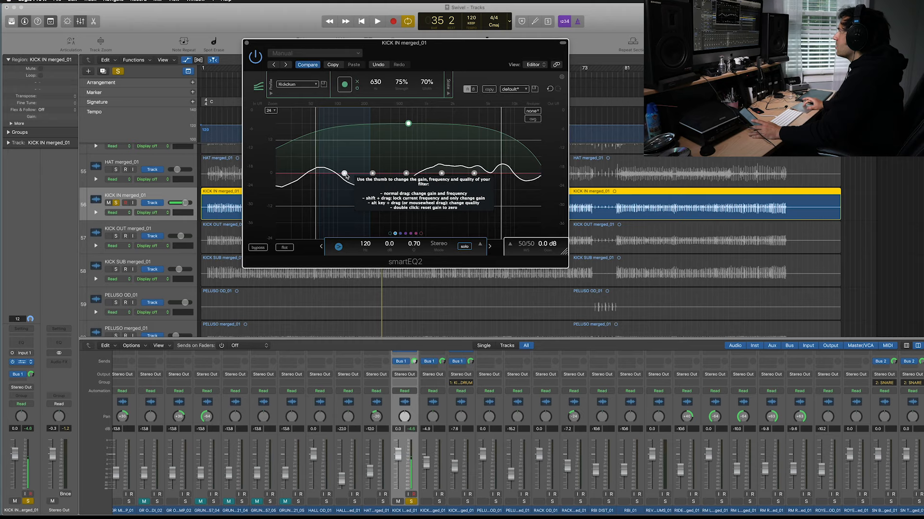
click(373, 174)
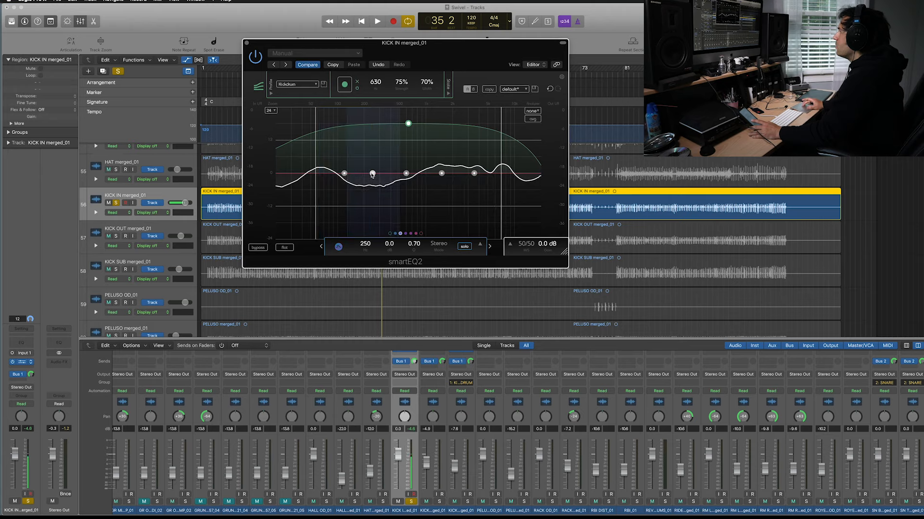
click(406, 174)
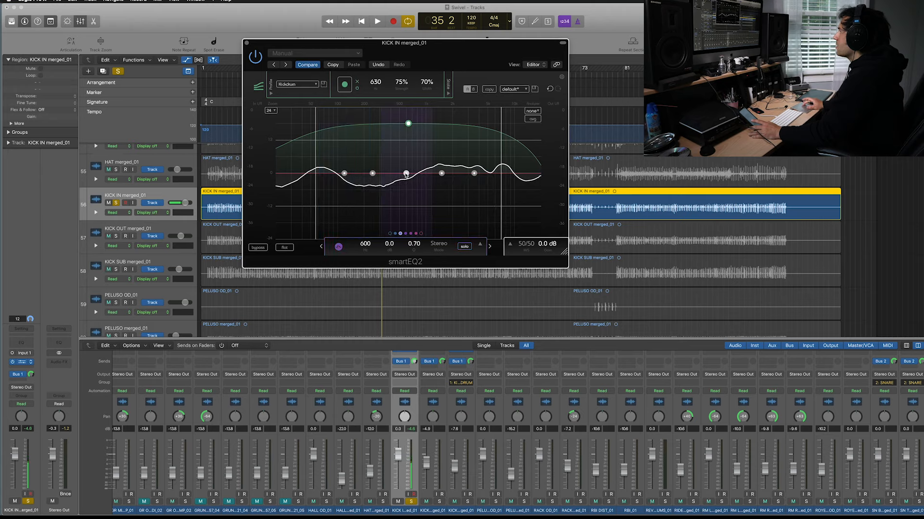
click(442, 173)
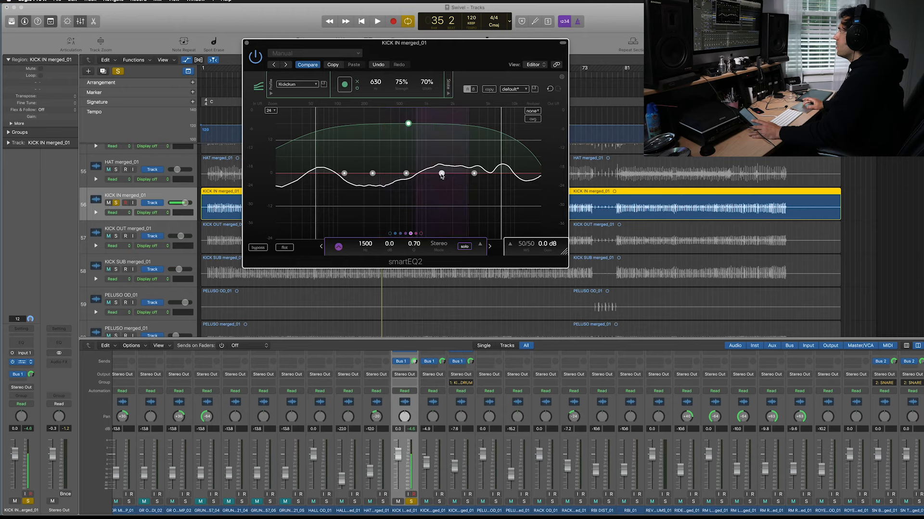
click(474, 174)
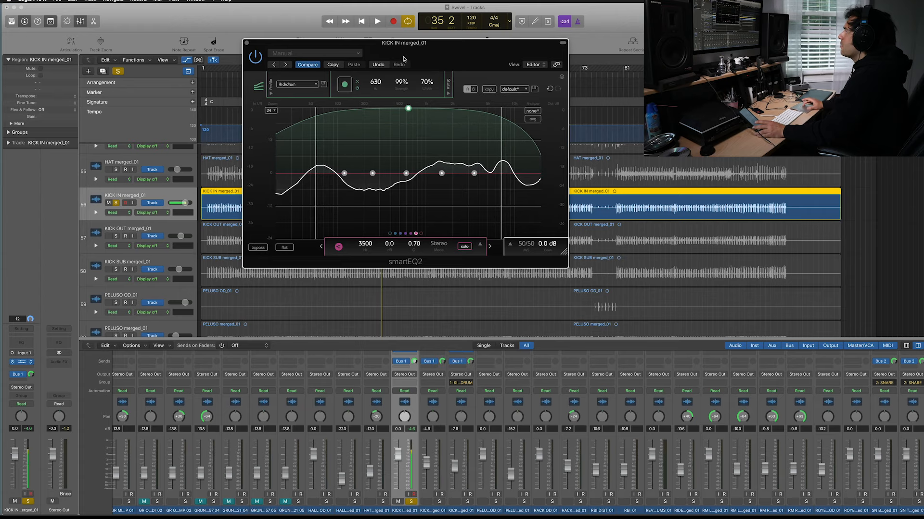
- Audition the smart filter's weighting at -69%, and set it to 77% centred at 570 Hz during playback
mouse_move(404, 84)
mouse_down()
mouse_move(415, 234)
mouse_move(404, 124)
mouse_move(404, 232)
mouse_up()
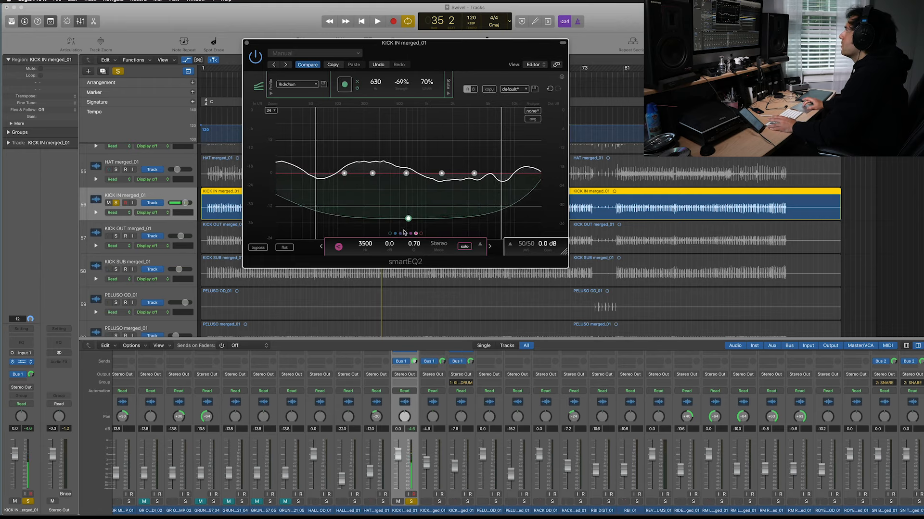
key(space)
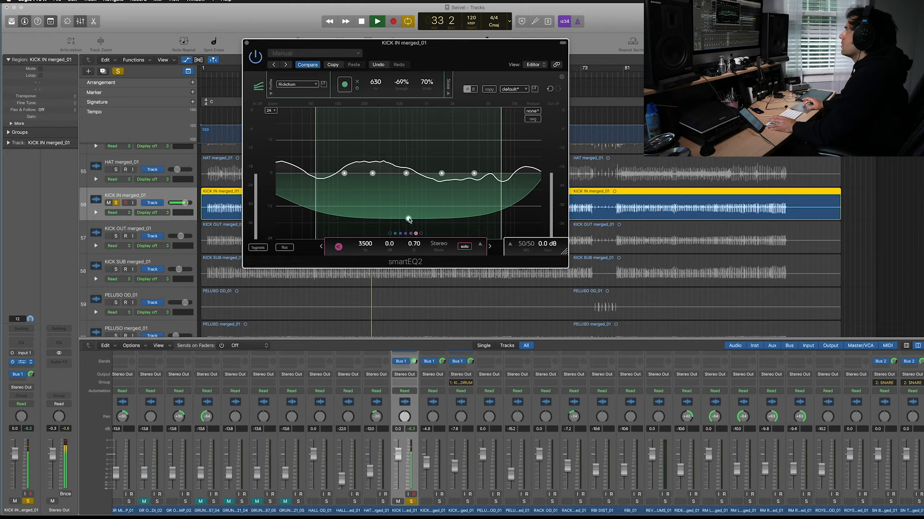
drag(408, 219, 408, 138)
mouse_move(405, 119)
mouse_down()
mouse_move(413, 218)
mouse_move(404, 122)
mouse_up()
key(space)
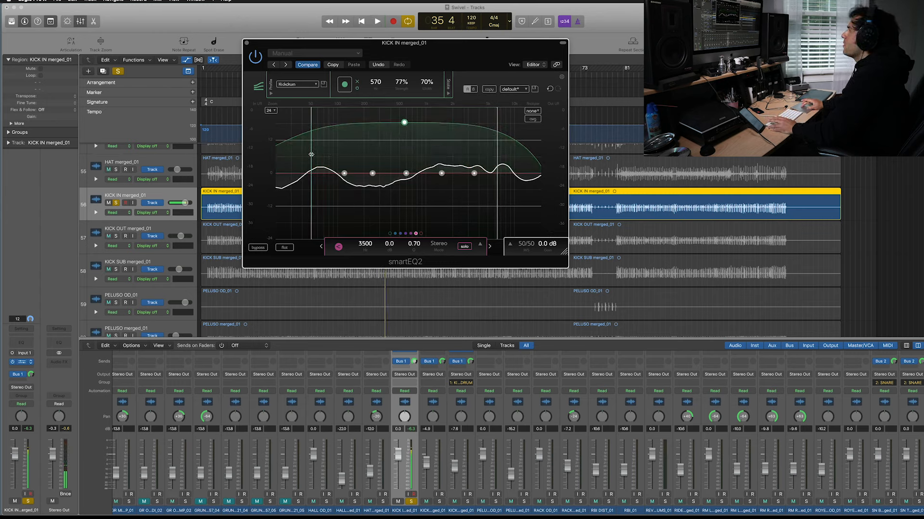
- Fine-tune the smart filter's lower and upper frequency limits, bringing its centre frequency to 552 Hz
mouse_move(311, 155)
mouse_down()
mouse_move(283, 154)
mouse_move(373, 154)
mouse_move(309, 155)
mouse_up()
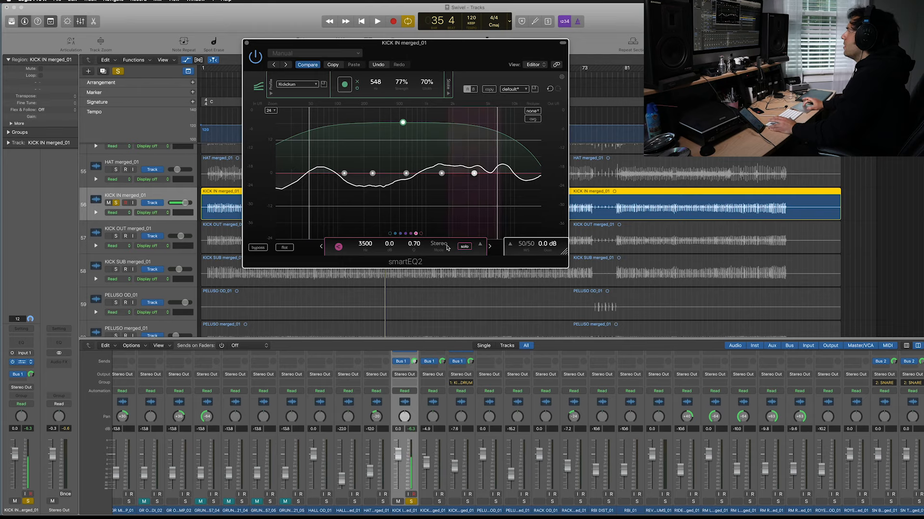
click(479, 245)
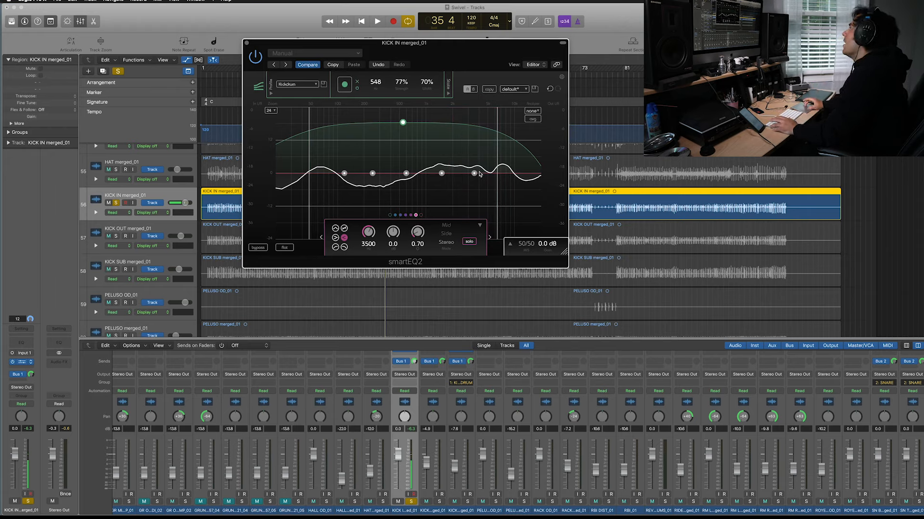
click(480, 226)
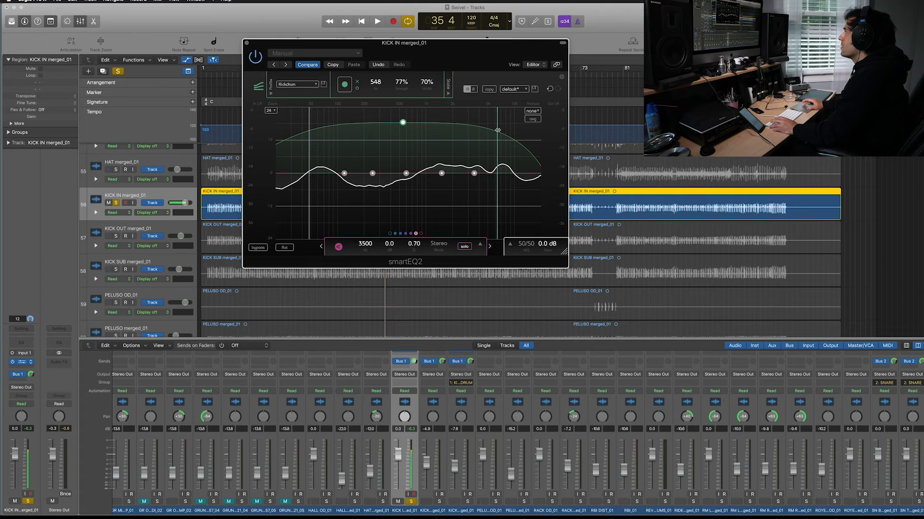
drag(498, 129, 498, 129)
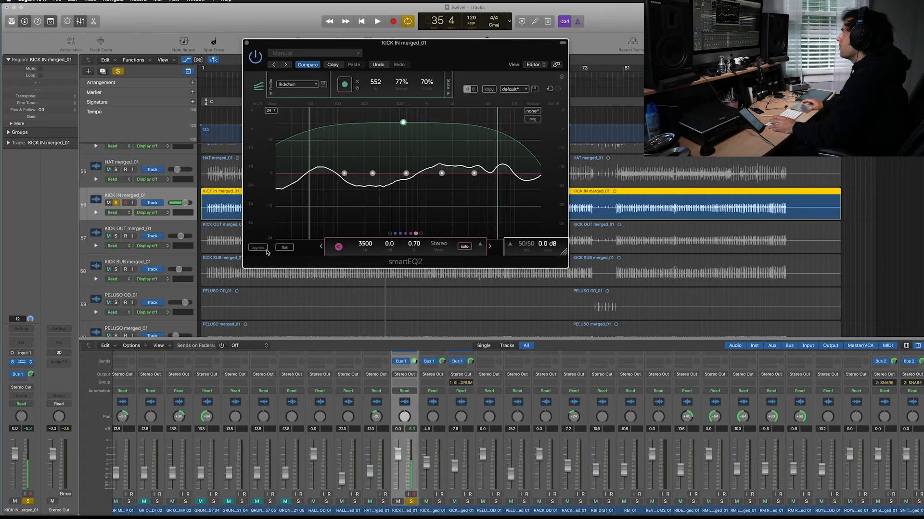
- Compare the kick with the EQ bypassed and active during playback
key(space)
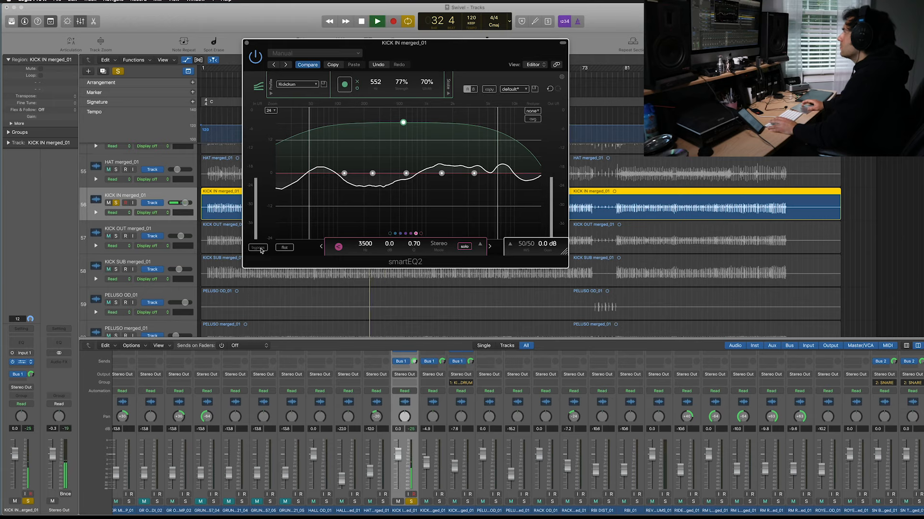
click(260, 250)
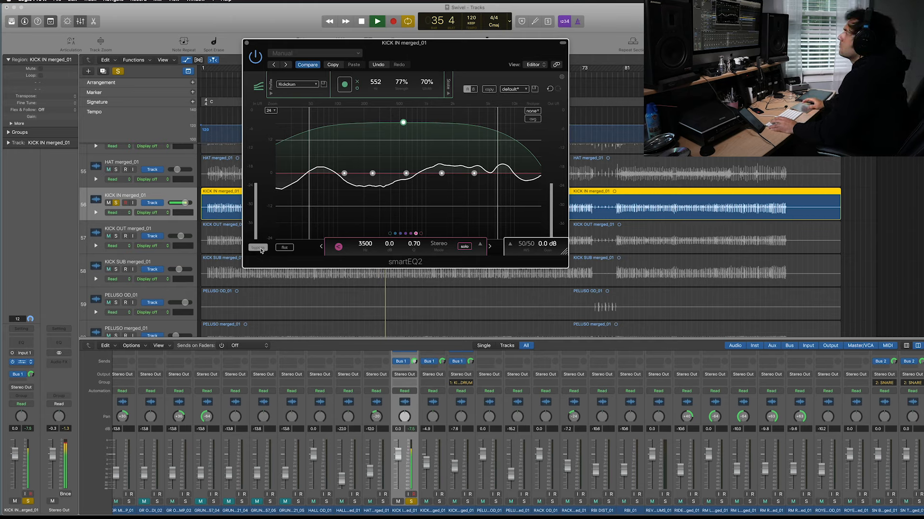
click(260, 250)
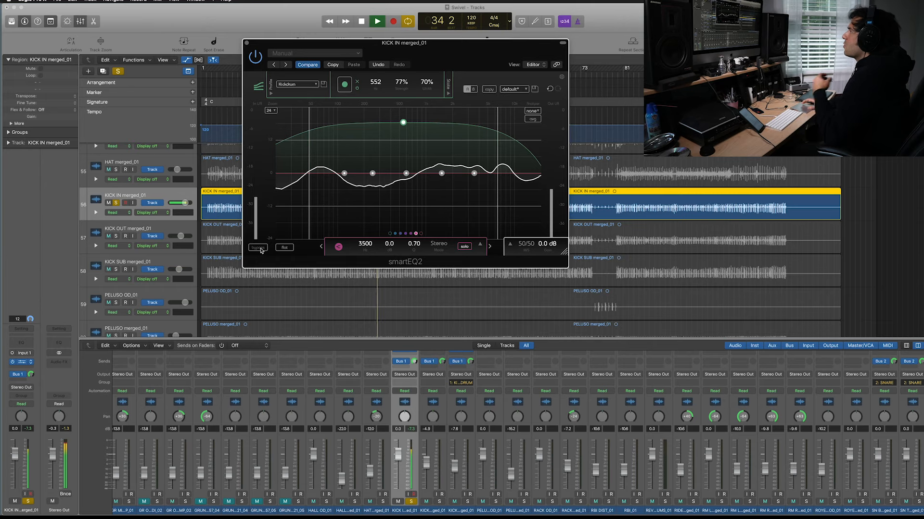
key(space)
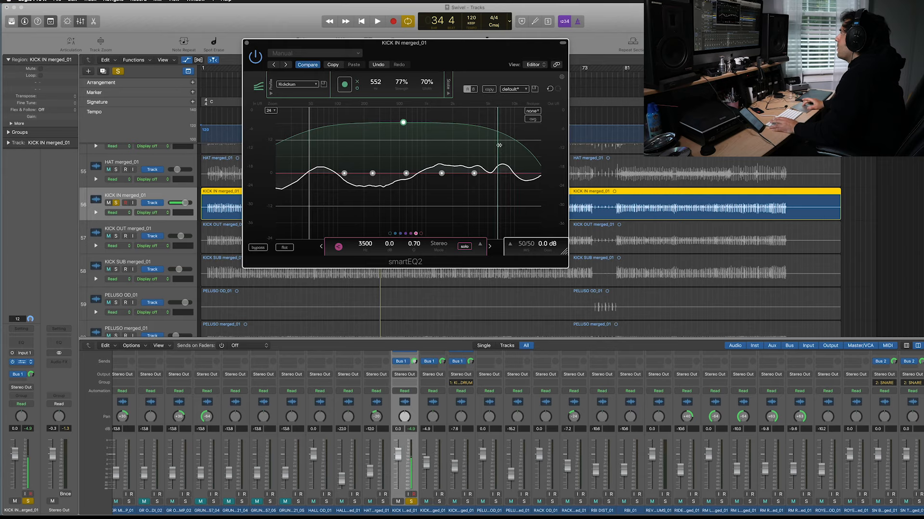
- Raise the smart filter's upper frequency limit to reach a 682 Hz centre and 73% width, and listen to the kick
drag(499, 145, 515, 137)
key(space)
key(space)
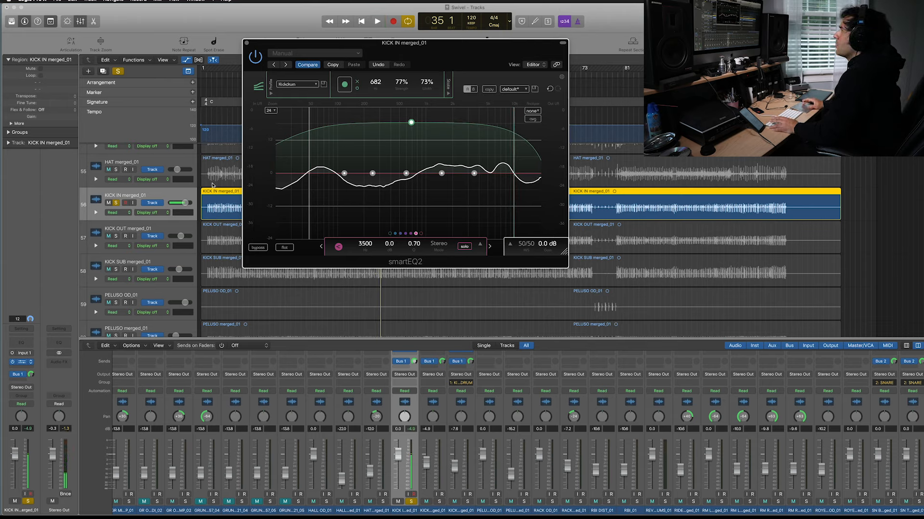
- Insert a mono smartEQ2 on the KICK OUT merged_01 track and load its Kickdrum profile
click(133, 227)
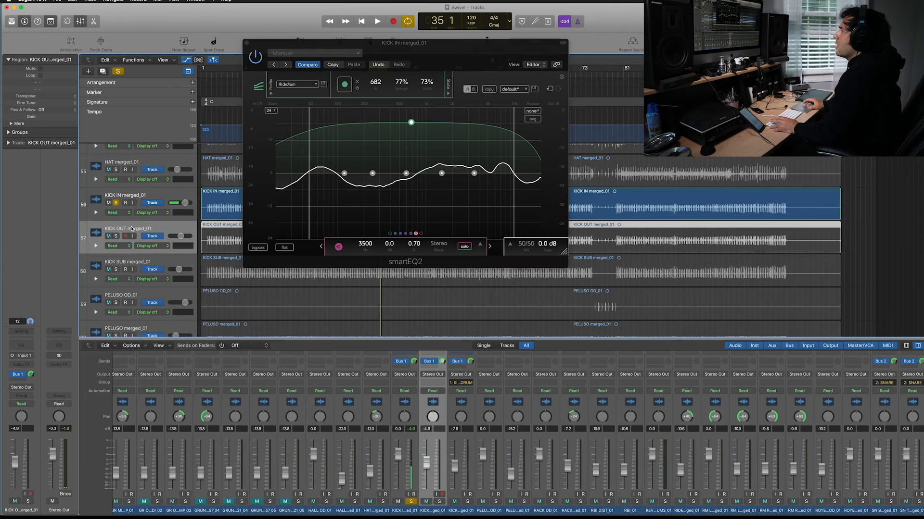
click(30, 366)
mouse_move(53, 378)
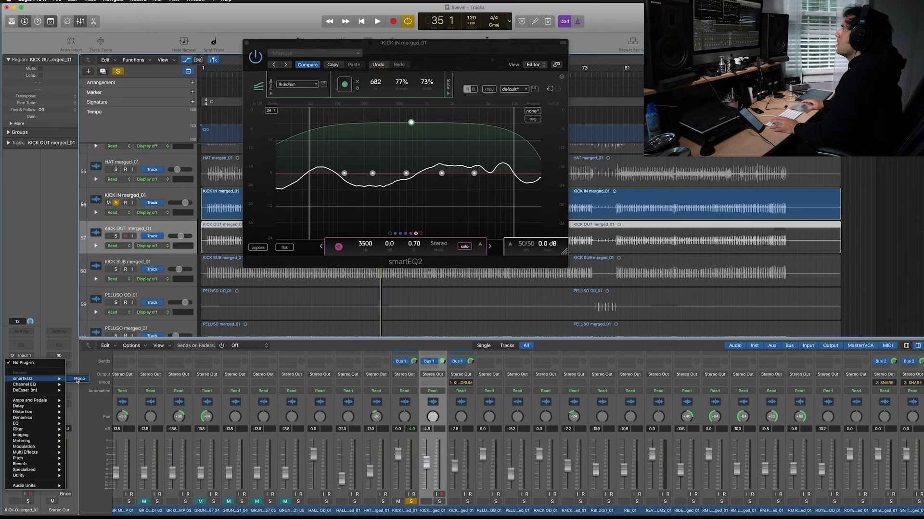
click(77, 381)
drag(279, 23, 513, 48)
click(328, 92)
click(298, 80)
click(292, 87)
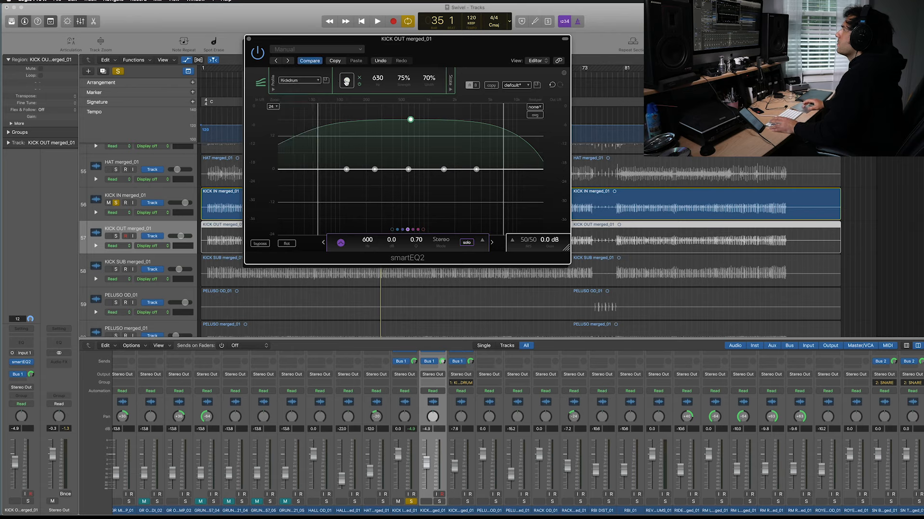
- Solo KICK OUT instead of KICK IN and let the smart filter learn its curve during playback
key(space)
key(space)
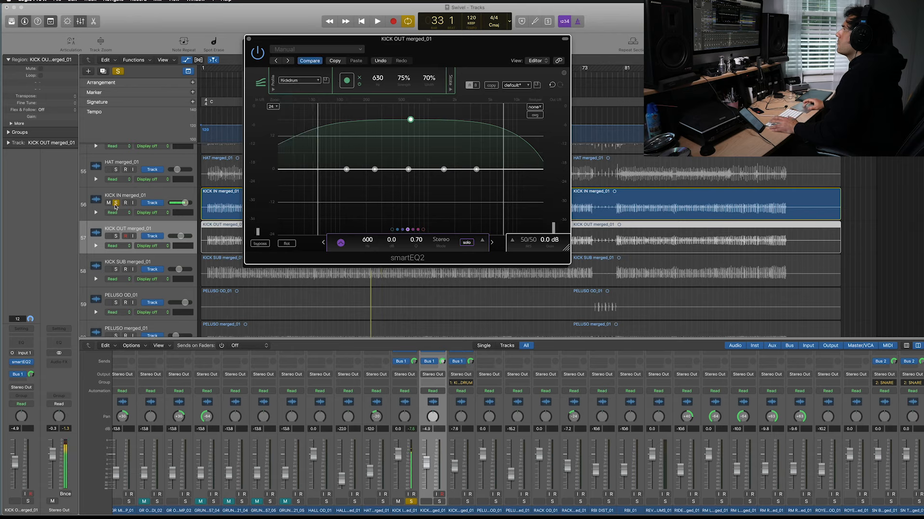
click(116, 203)
click(116, 236)
key(space)
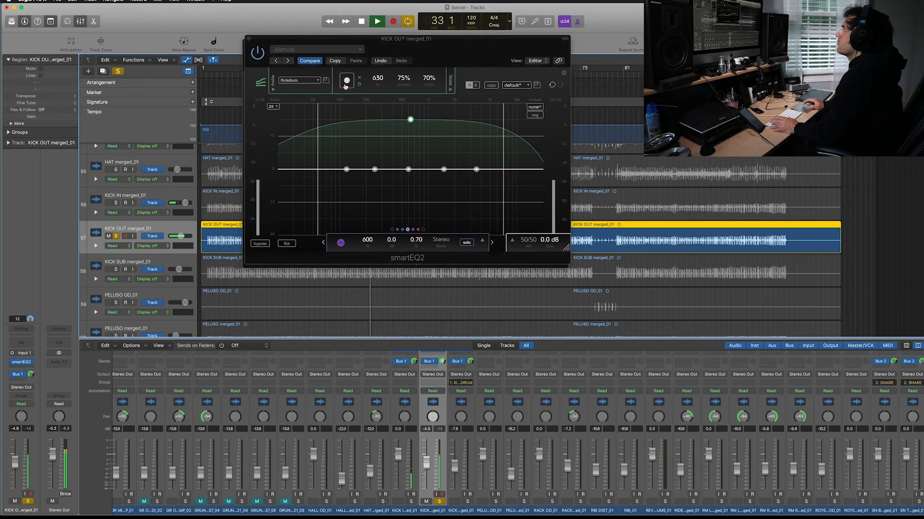
click(346, 82)
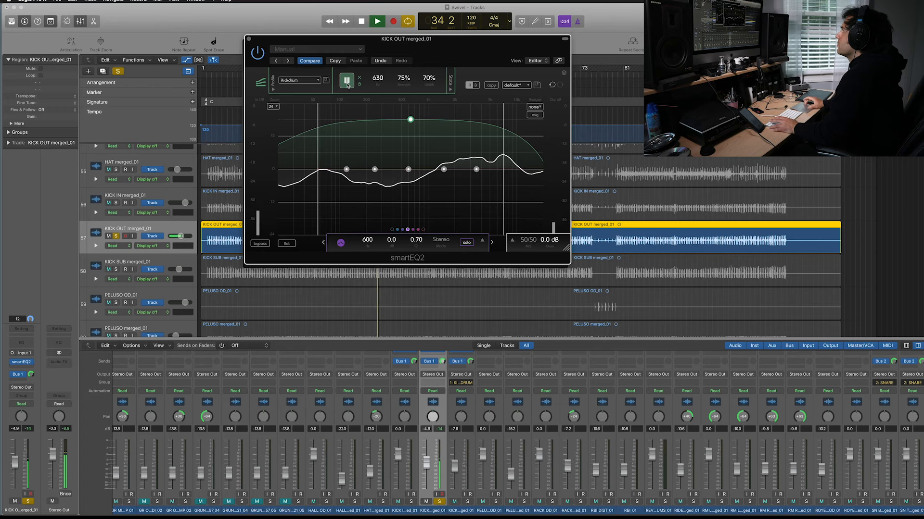
drag(453, 49, 489, 62)
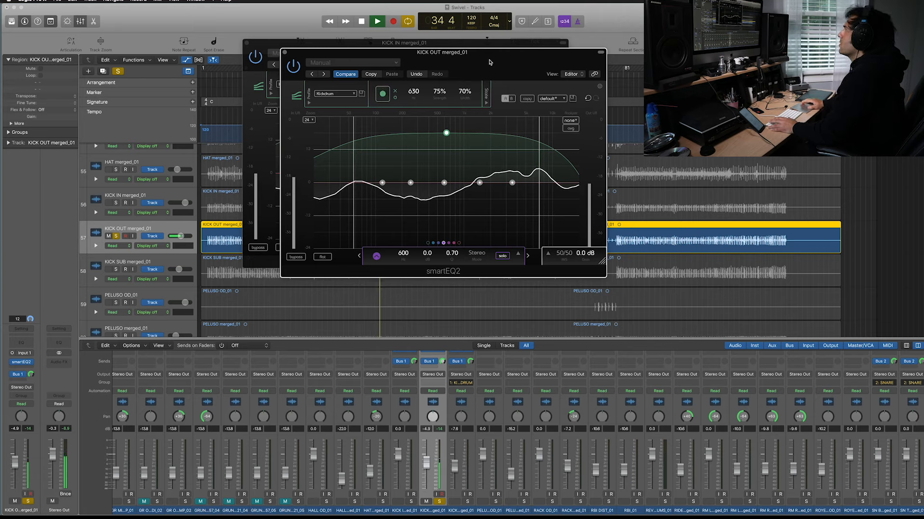
key(space)
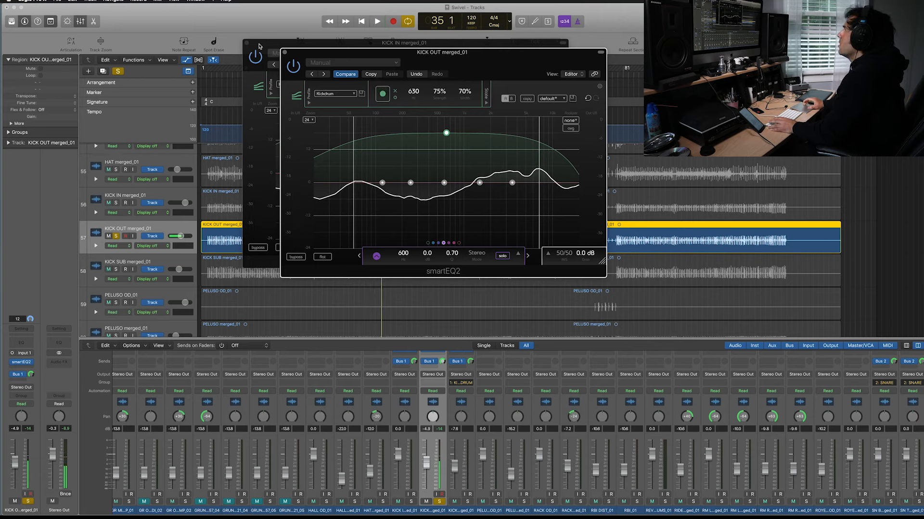
- Compare KICK OUT with its EQ bypassed and active during playback
key(space)
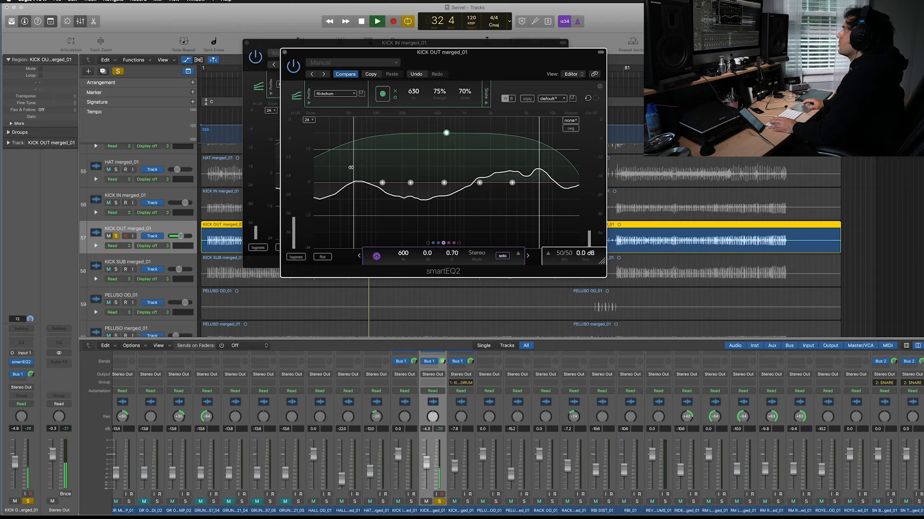
click(300, 258)
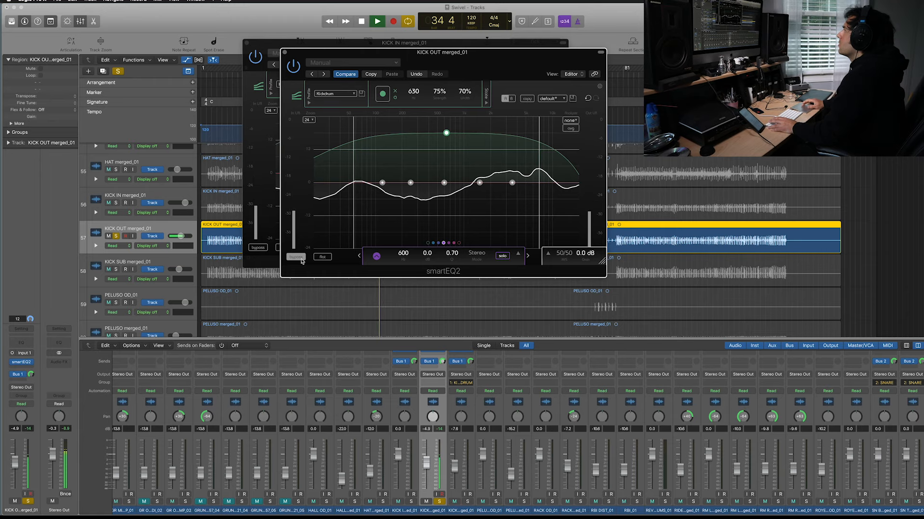
click(302, 261)
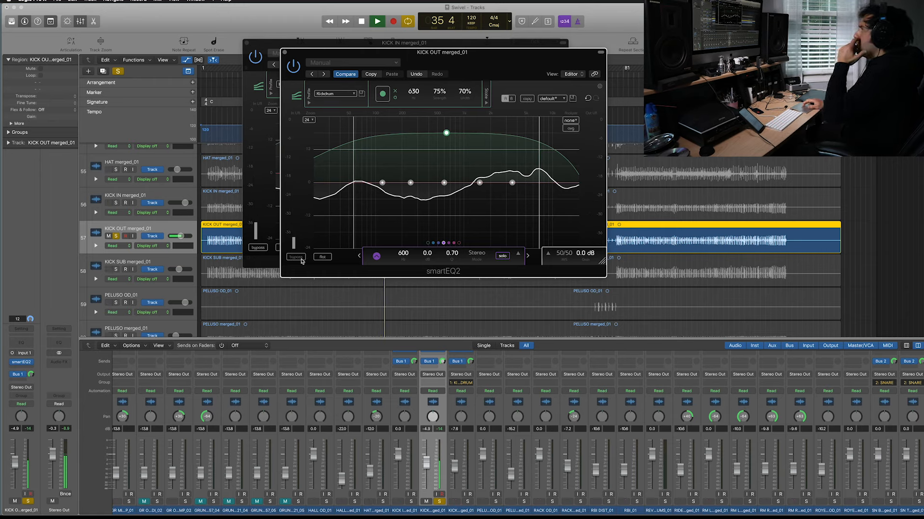
key(space)
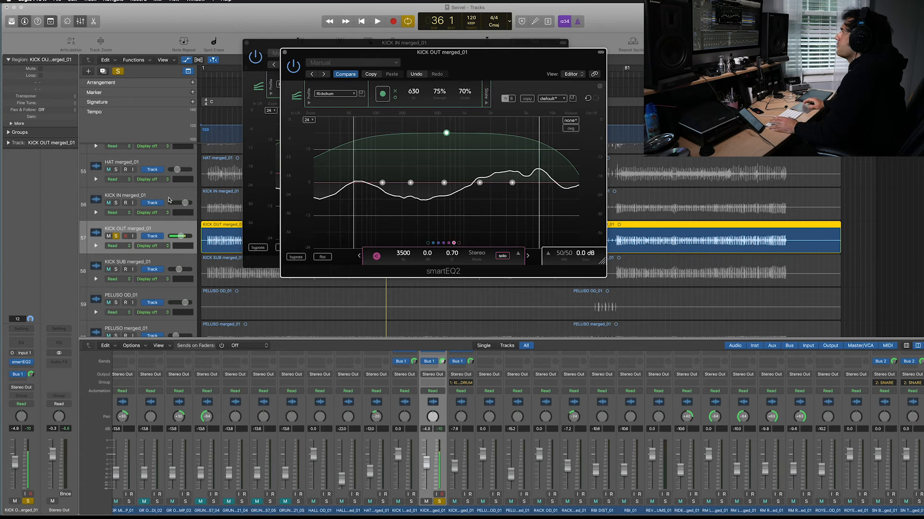
- Audition the KICK IN and KICK OUT tracks together in solo, toggling their solos during playback
click(115, 202)
key(space)
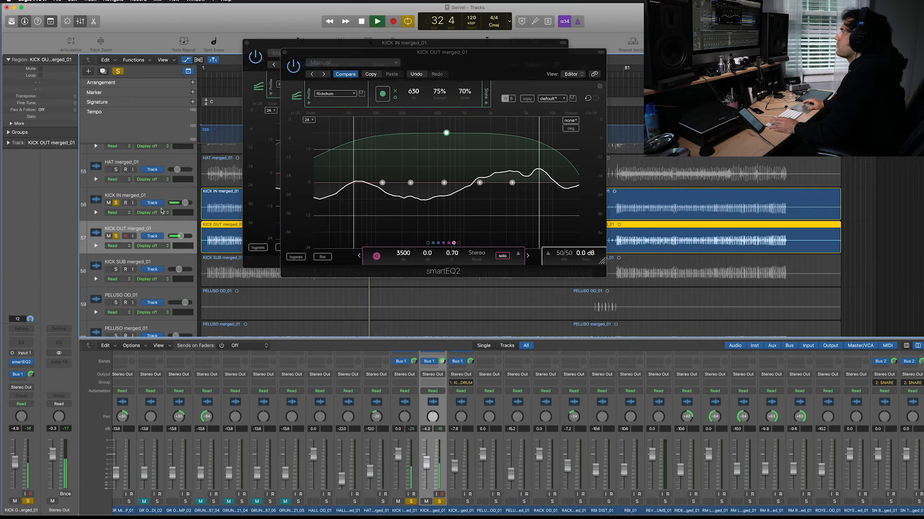
click(116, 202)
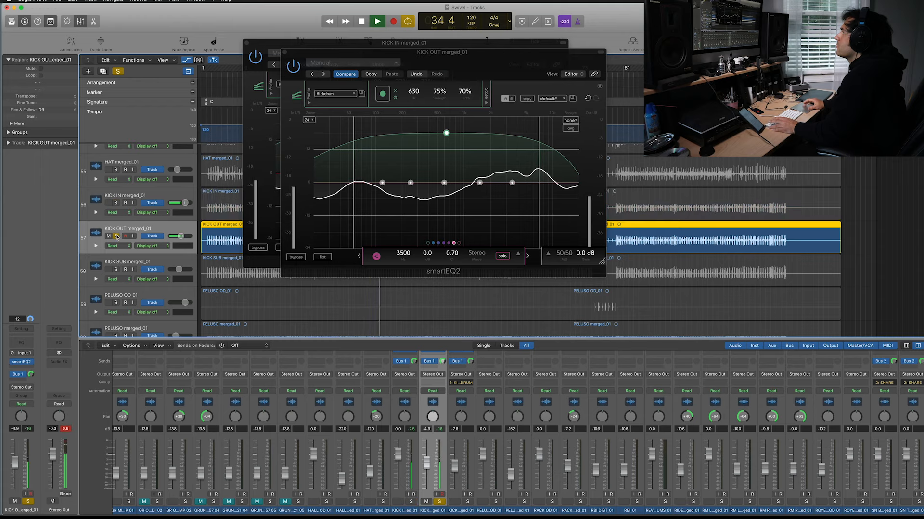
click(116, 202)
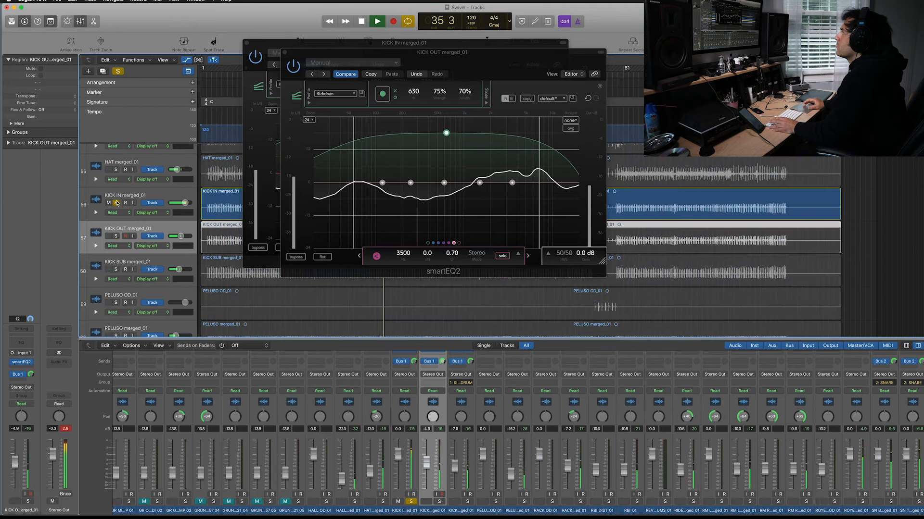
click(116, 236)
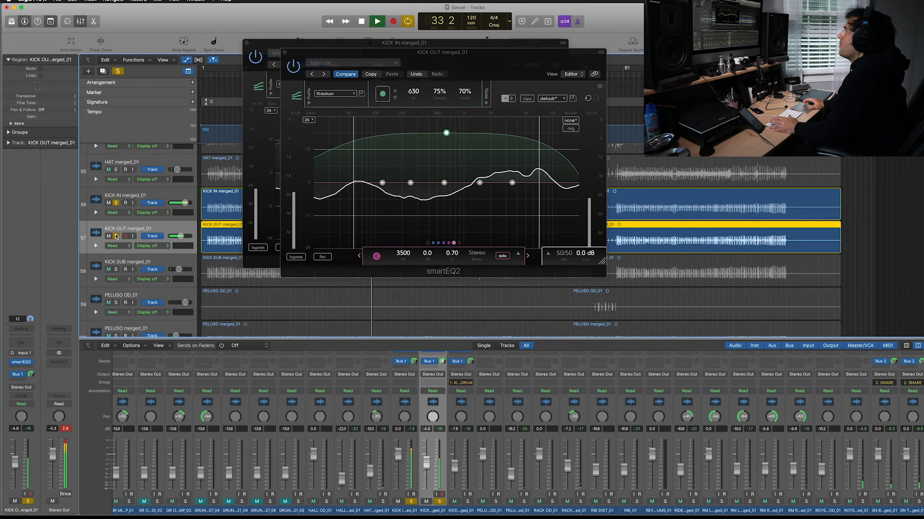
key(space)
- Close both kick EQ windows and clear the solos on KICK IN and KICK OUT
click(285, 53)
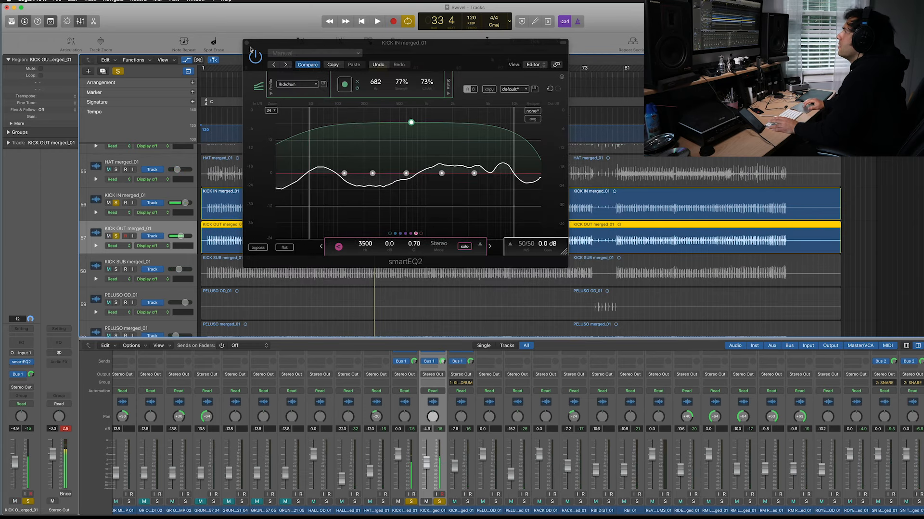
click(247, 43)
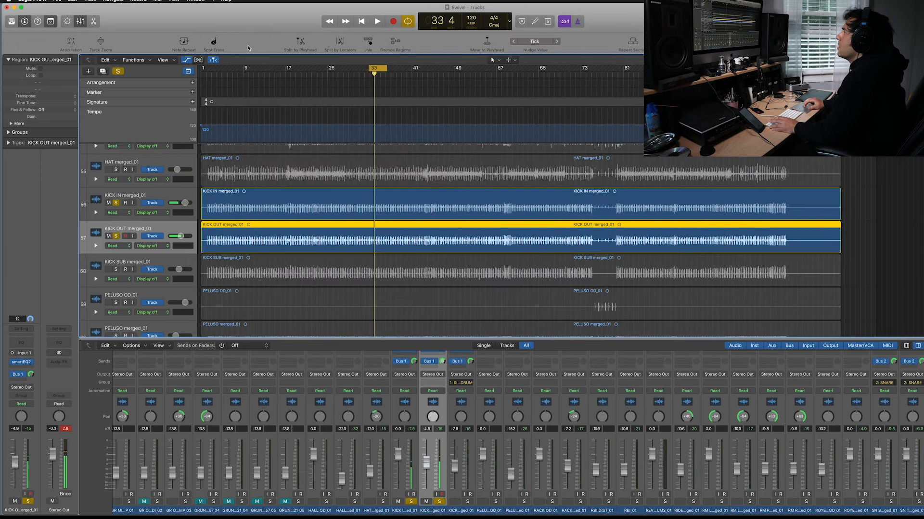
click(116, 202)
click(119, 236)
- Solo the SN TOP 2 merged_01 snare track and listen to it
scroll(119, 236, down, 10)
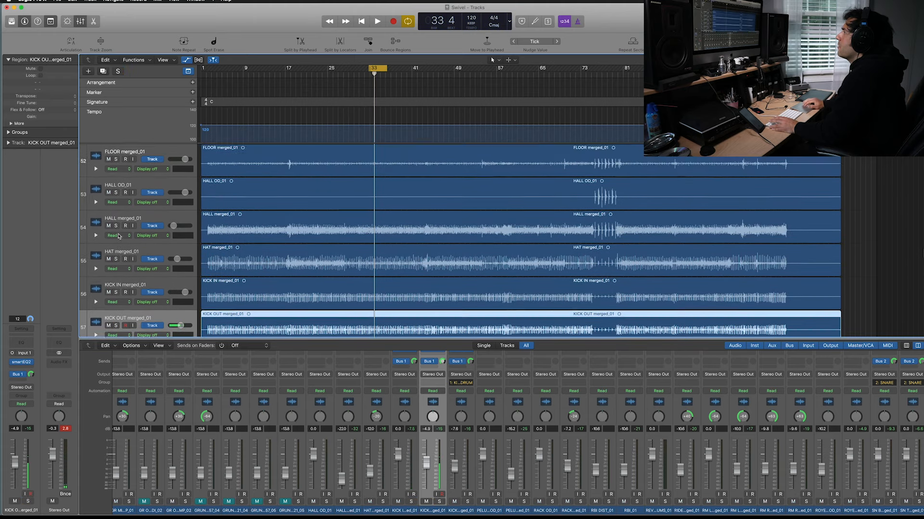
scroll(119, 236, down, 10)
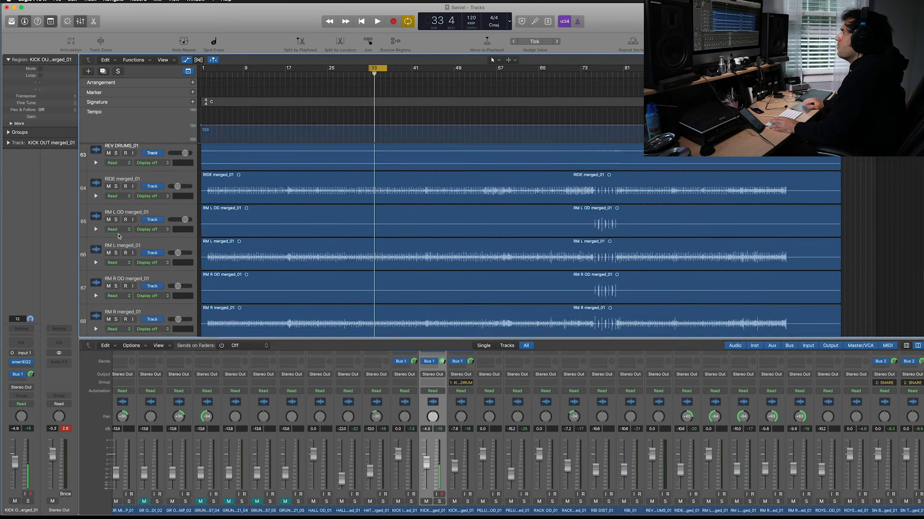
scroll(119, 236, down, 5)
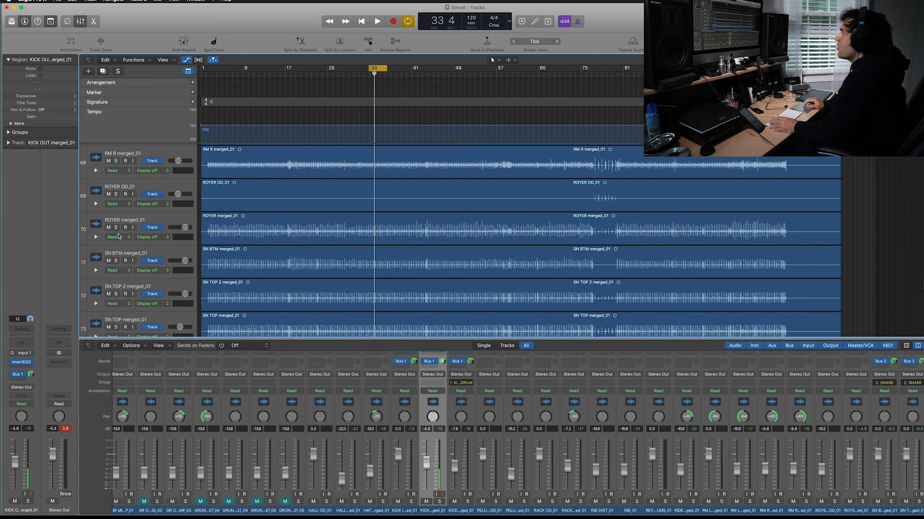
click(116, 287)
key(space)
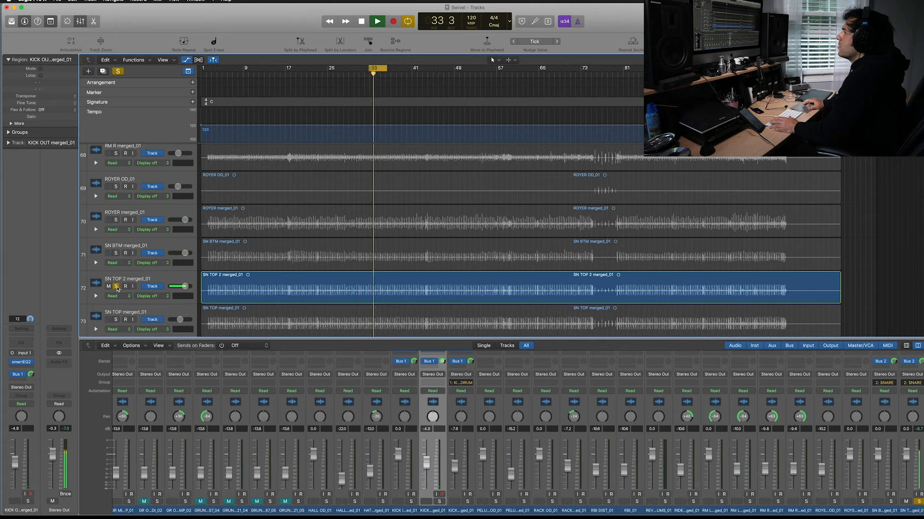
key(space)
- Remove smartEQ2 from the KICK OUT track and insert a fresh mono instance in its place
click(29, 362)
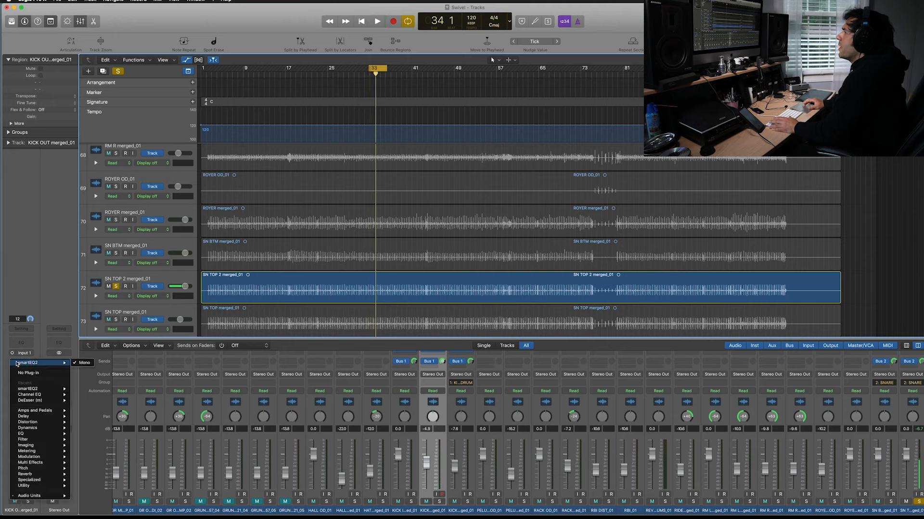
click(25, 374)
click(30, 364)
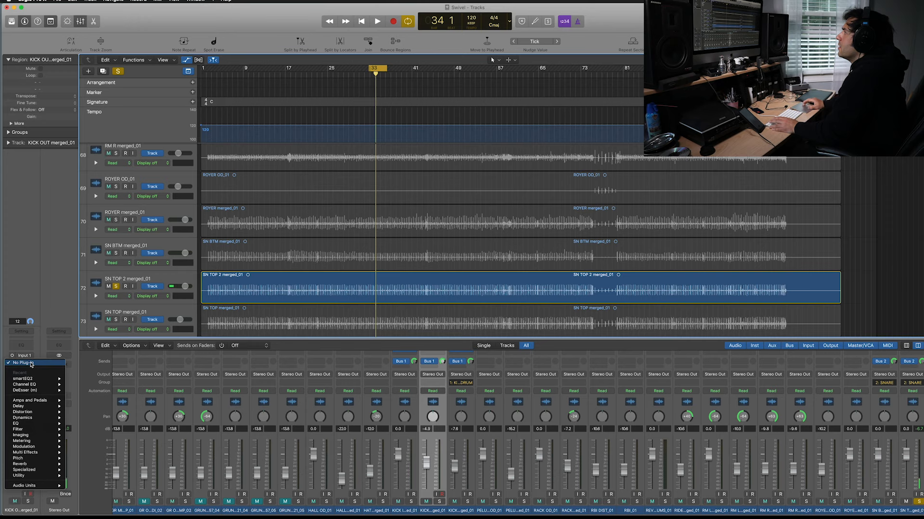
mouse_move(47, 380)
click(77, 379)
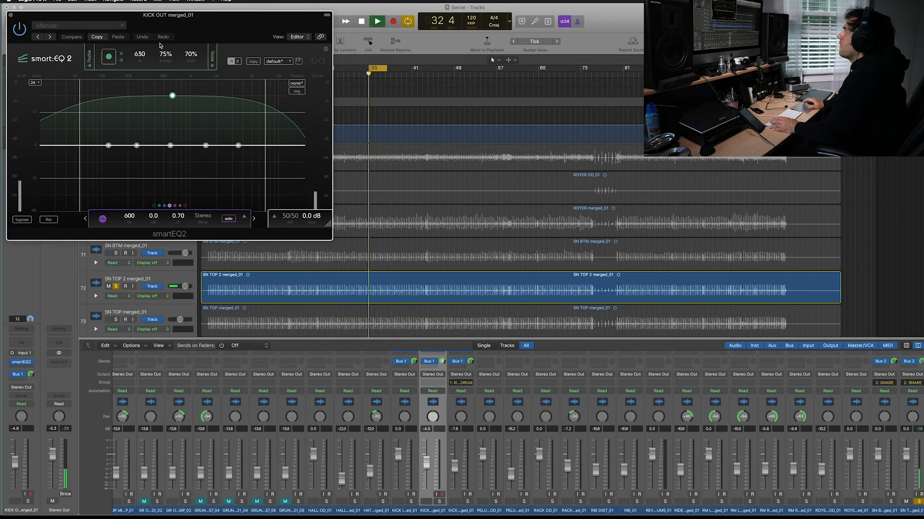
drag(213, 23, 395, 16)
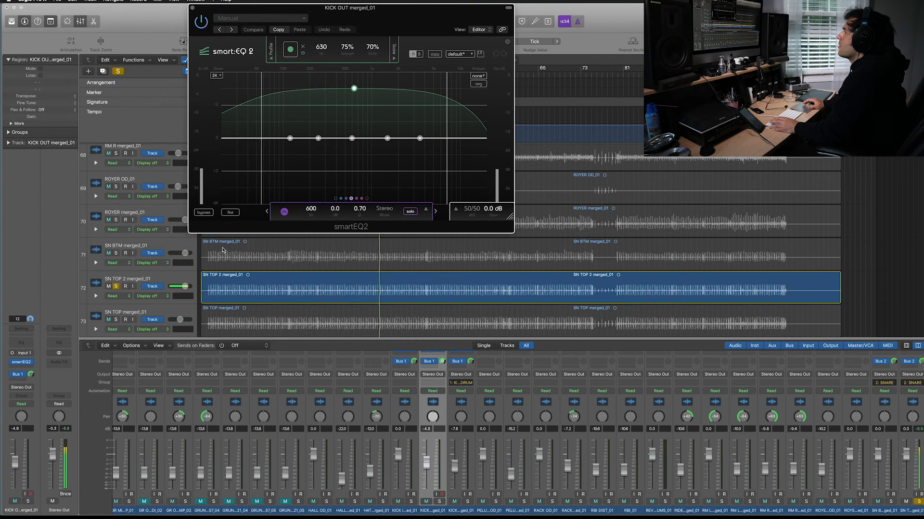
- Insert a mono smartEQ2 on the SN TOP 2 merged_01 track and load its Snaredrum profile
click(153, 282)
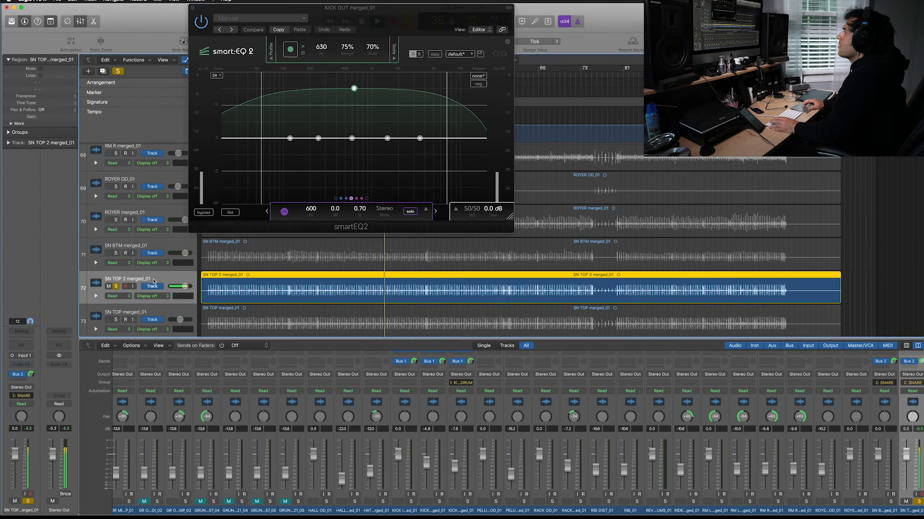
click(31, 367)
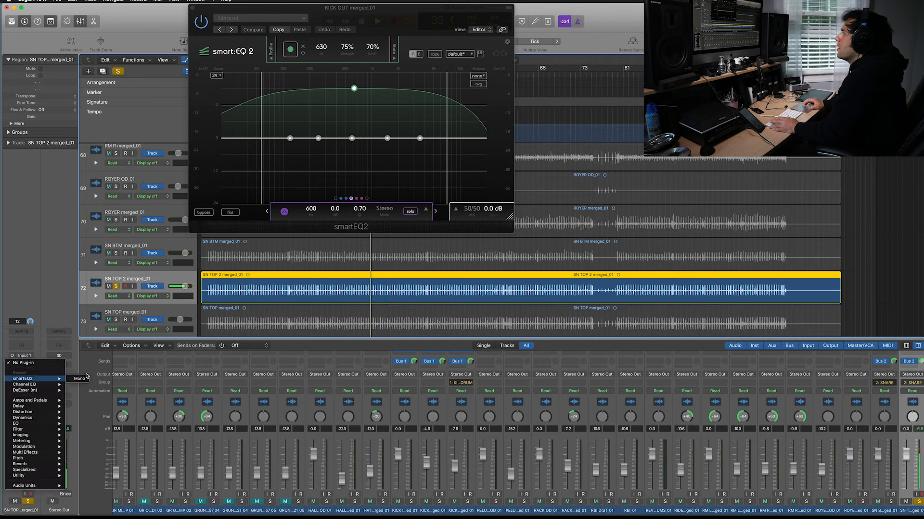
click(86, 378)
click(28, 366)
click(79, 380)
drag(244, 15, 422, 8)
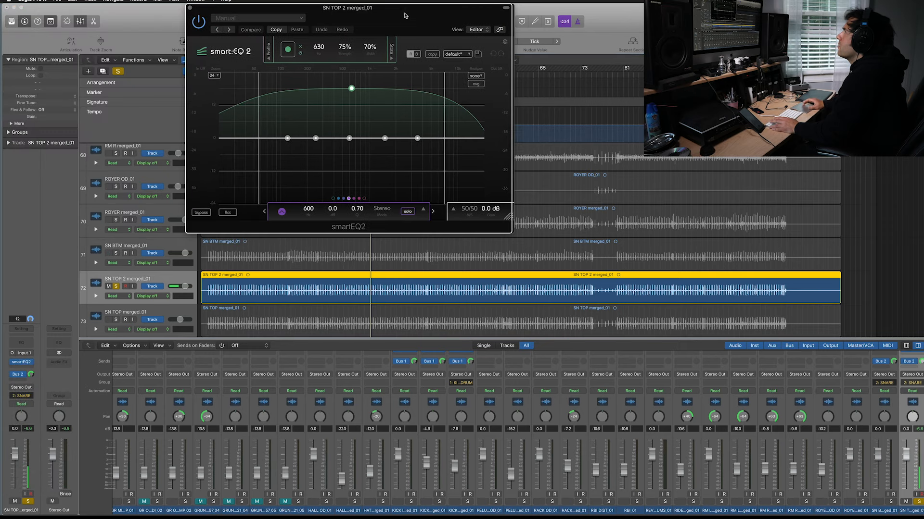
click(257, 49)
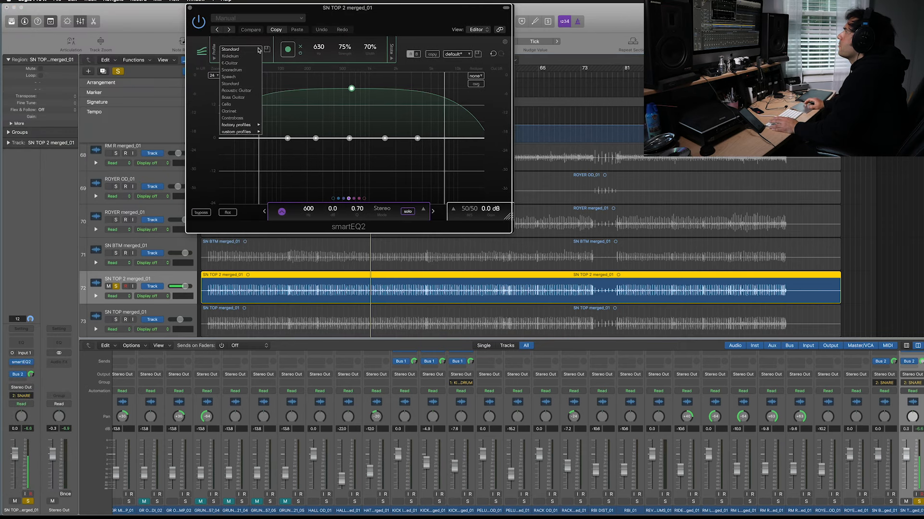
click(238, 73)
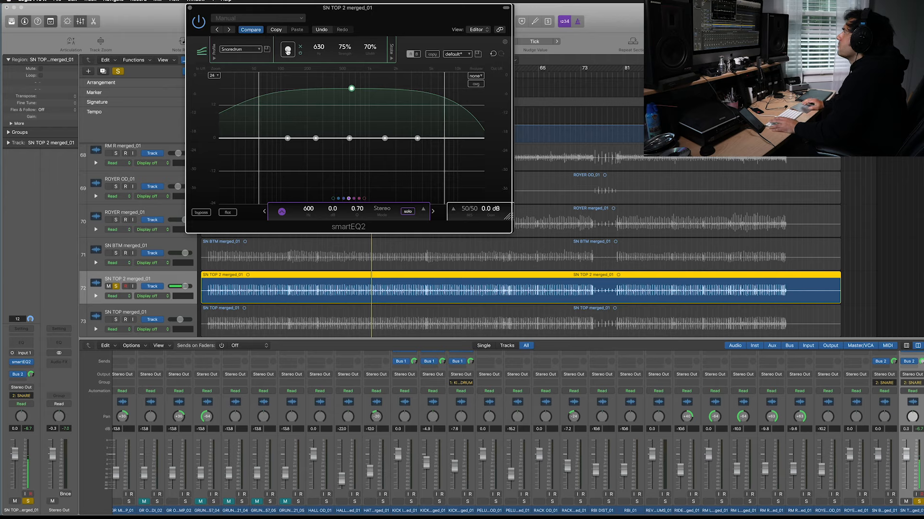
- Let the smart filter learn the SN TOP 2 curve during playback, and inspect the EQ bands from 250 to 3500 Hz
key(space)
click(288, 50)
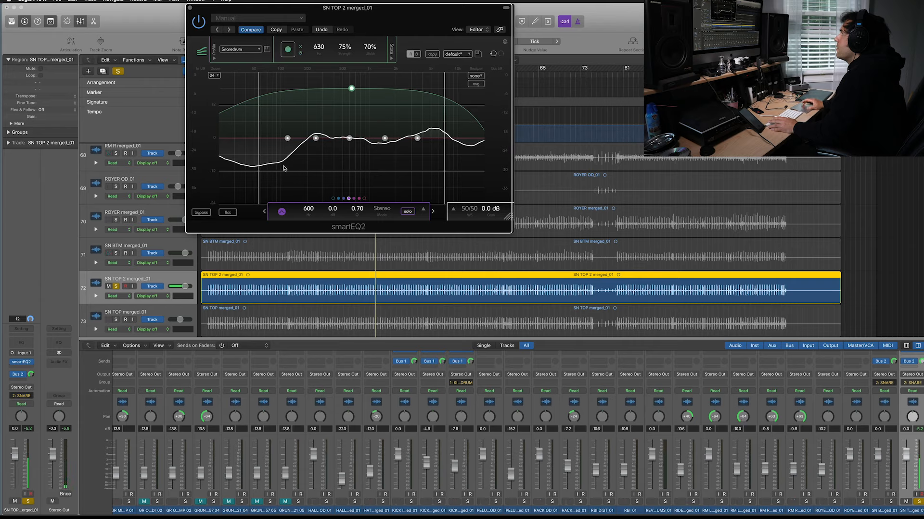
click(316, 139)
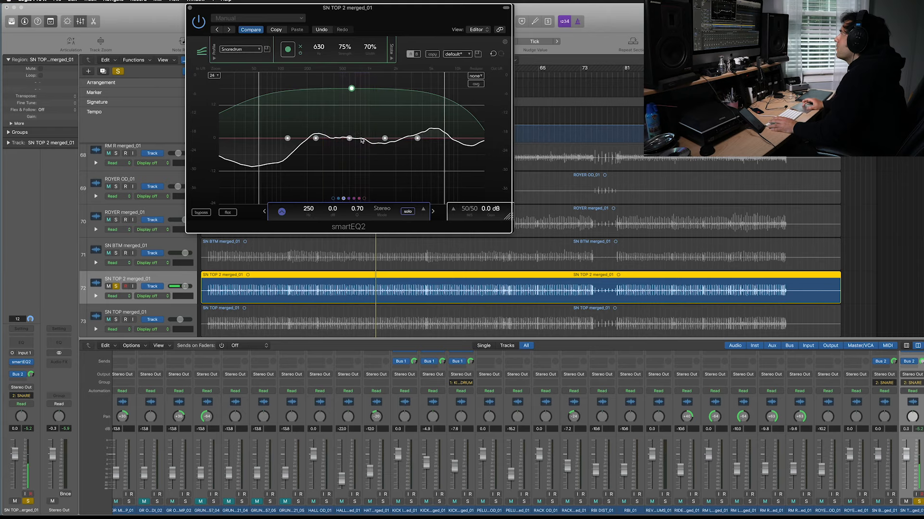
click(385, 139)
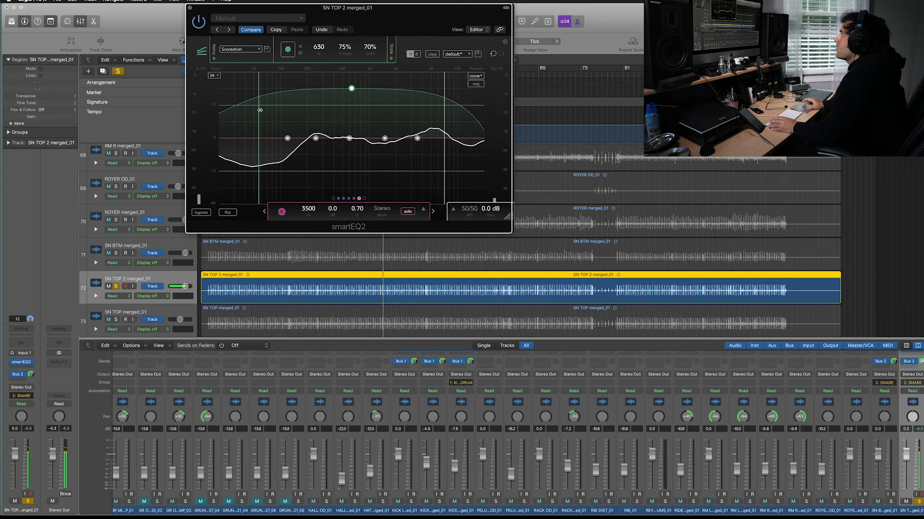
- Raise the smart filter's lower weighting limit to give a center of 967 Hz and width of 65%, and set the strength to 77%
drag(260, 110, 289, 108)
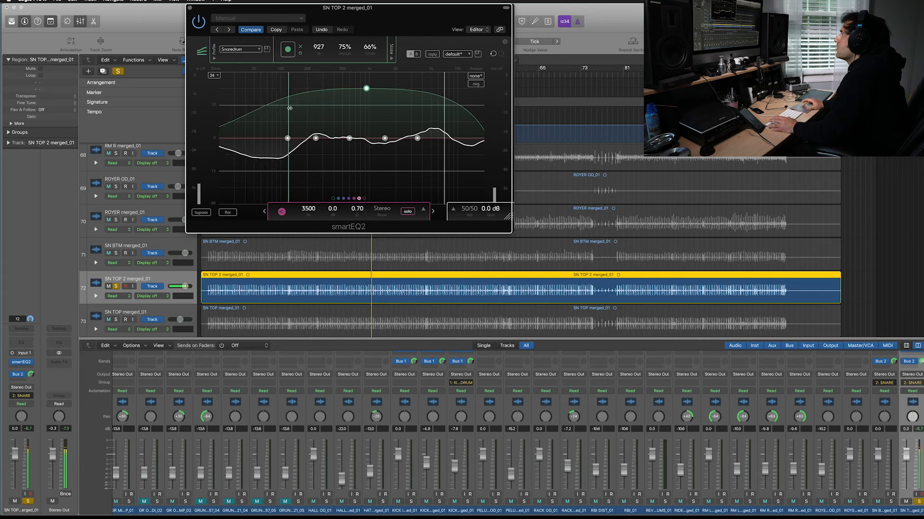
mouse_move(286, 108)
mouse_down()
mouse_move(308, 114)
mouse_move(292, 115)
mouse_up()
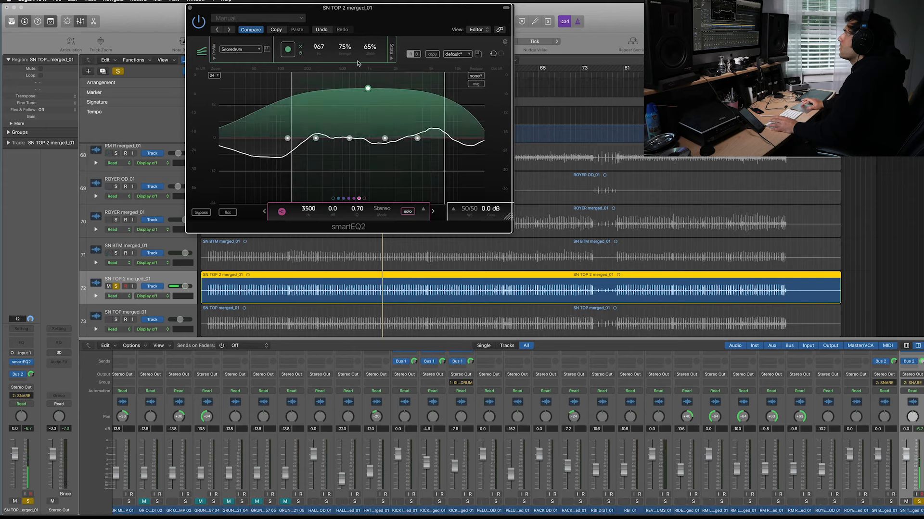
key(space)
mouse_move(343, 49)
mouse_down()
mouse_move(343, 36)
mouse_move(343, 181)
mouse_move(346, 48)
mouse_up()
- Compare the snare with the EQ bypassed and active during playback, and expand the plug-in's output section with its gain control
click(201, 212)
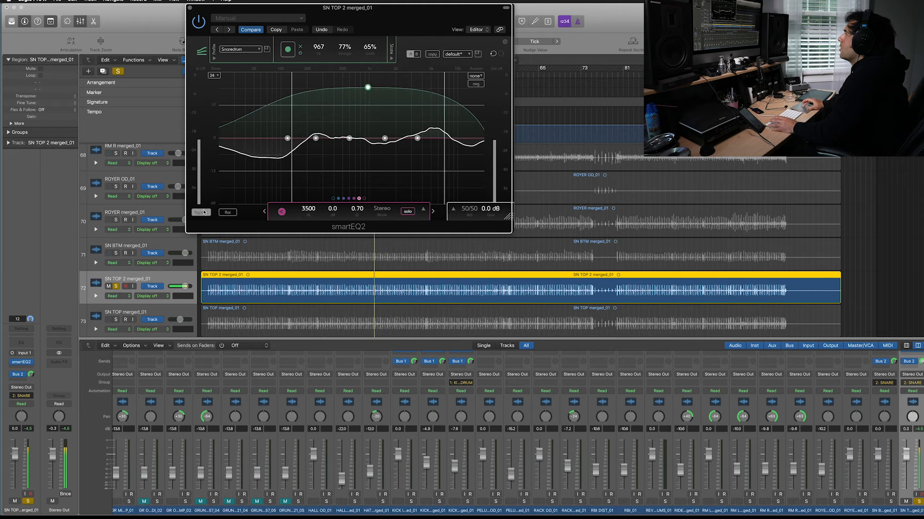
click(203, 213)
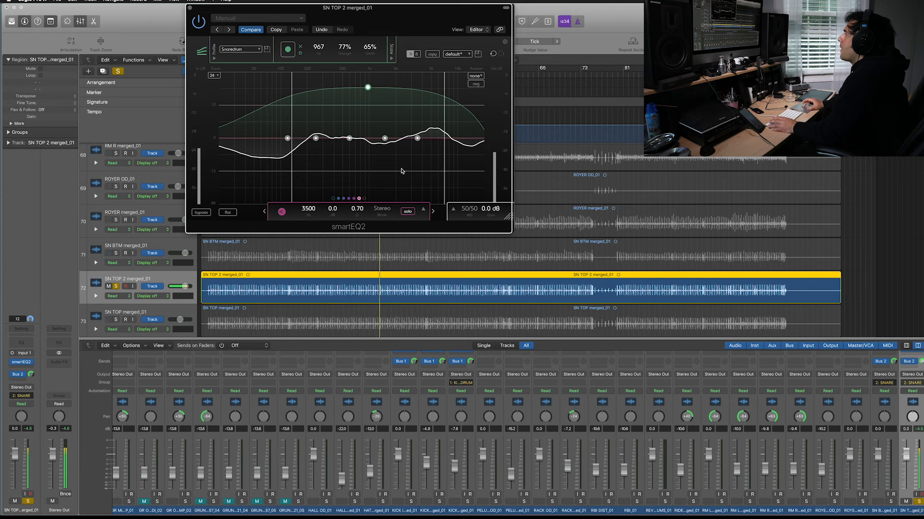
scroll(136, 260, down, 1)
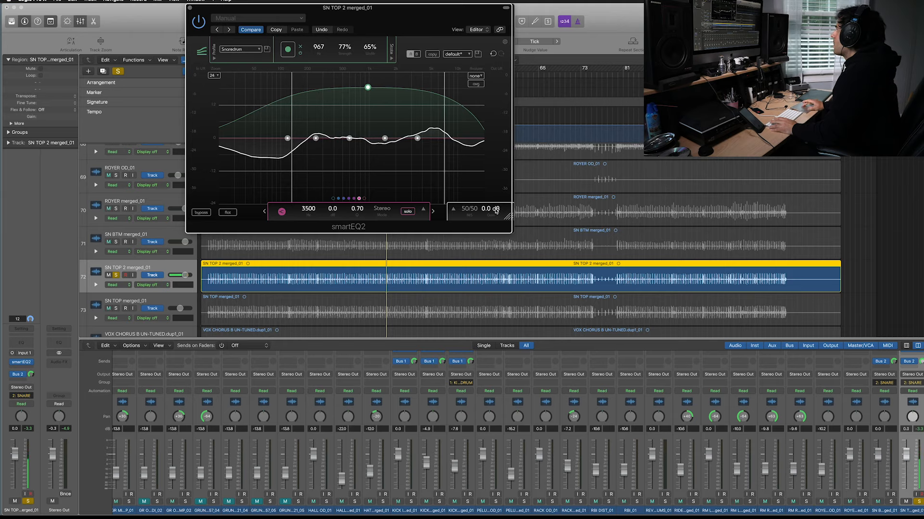
click(454, 209)
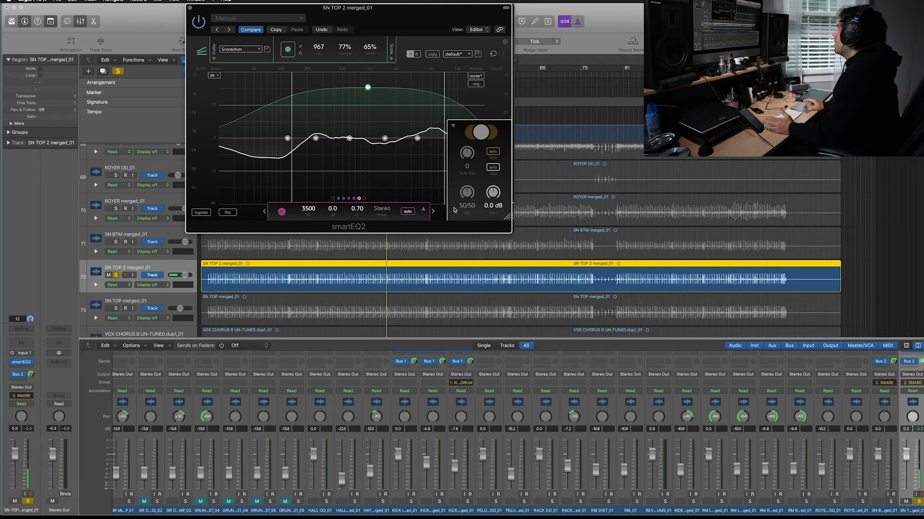